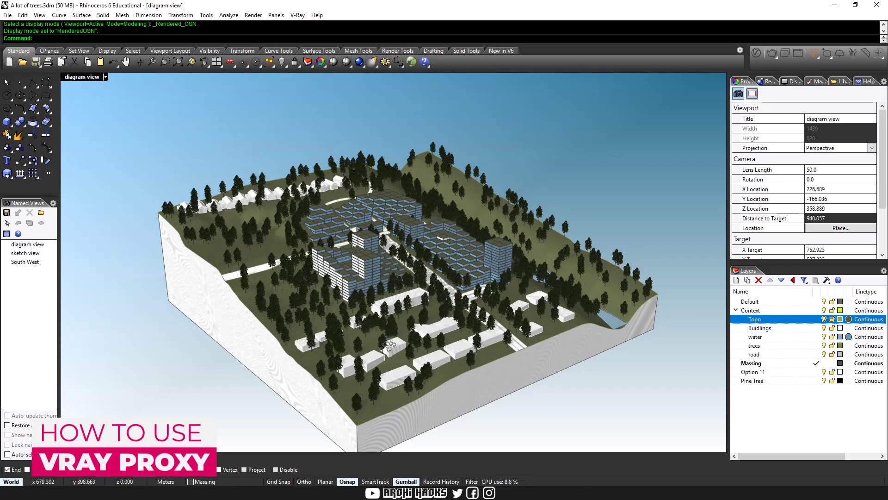
Examine a single tree at the edge of the site up close, switching the viewport to Modeling display to inspect its leaf mesh.
{"action": "right_click_drag", "start_coordinate": [389, 345], "coordinate": [408, 348]}
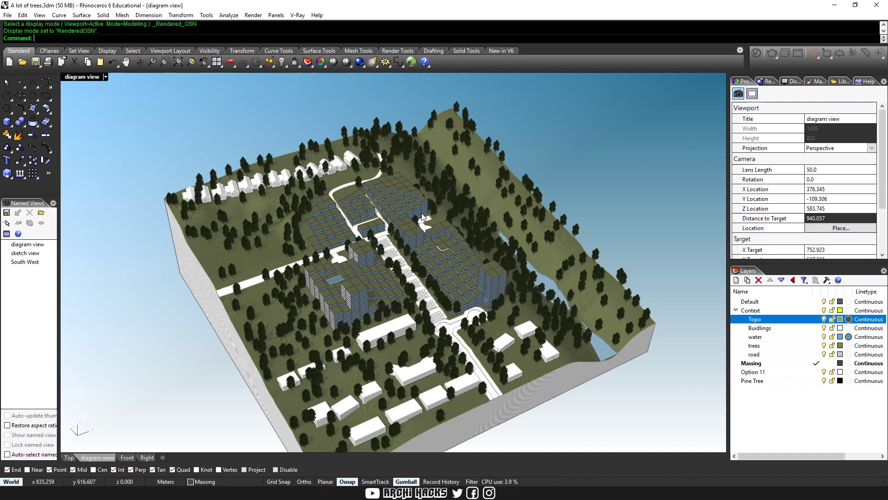
{"action": "scroll", "coordinate": [385, 283], "scroll_direction": "up", "scroll_amount": 5}
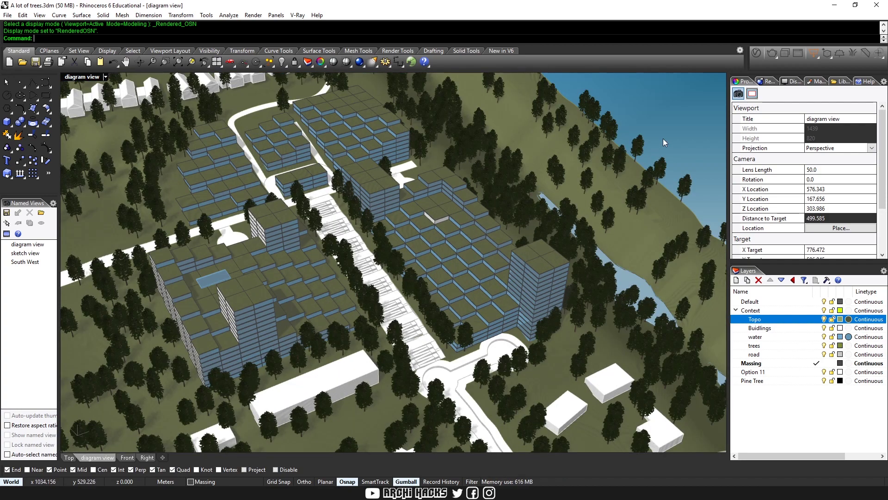
{"action": "key", "text": "ctrl+w"}
{"action": "left_click_drag", "start_coordinate": [649, 124], "coordinate": [634, 157]}
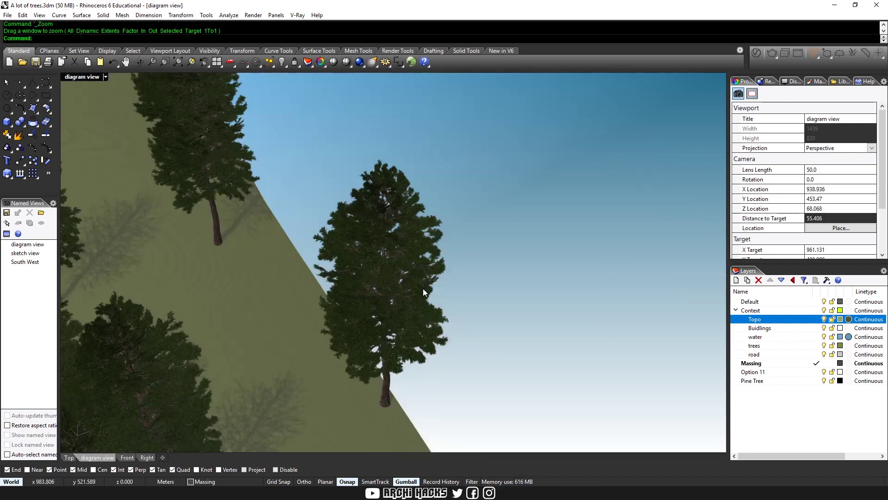
{"action": "scroll", "coordinate": [421, 321], "scroll_direction": "up", "scroll_amount": 3}
{"action": "key", "text": "ctrl+alt+m"}
{"action": "scroll", "coordinate": [462, 283], "scroll_direction": "up", "scroll_amount": 8}
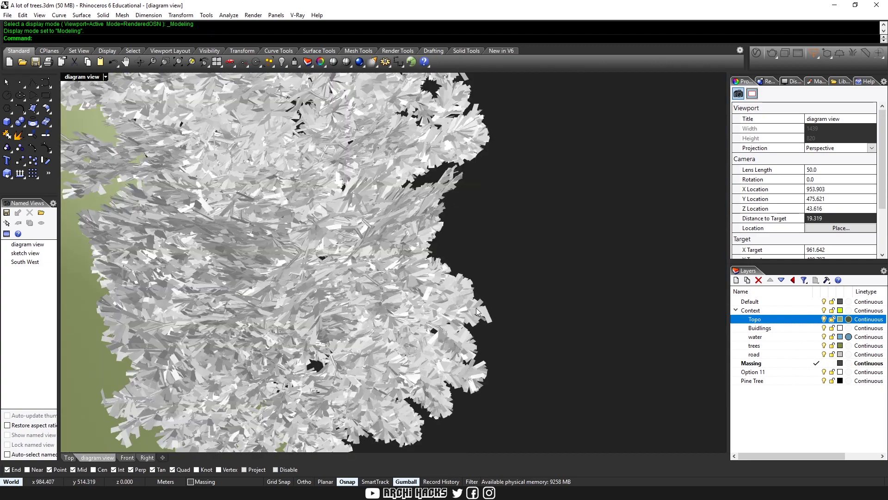
{"action": "scroll", "coordinate": [485, 274], "scroll_direction": "down", "scroll_amount": 6}
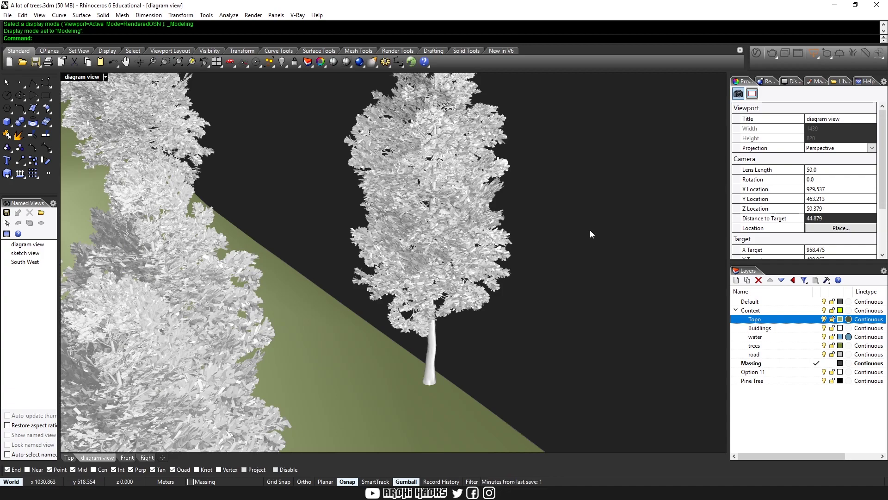
View the whole site again and pick out one tree block on the far hillside, then clear the selection.
{"action": "scroll", "coordinate": [474, 295], "scroll_direction": "down", "scroll_amount": 3}
{"action": "scroll", "coordinate": [475, 295], "scroll_direction": "down", "scroll_amount": 2}
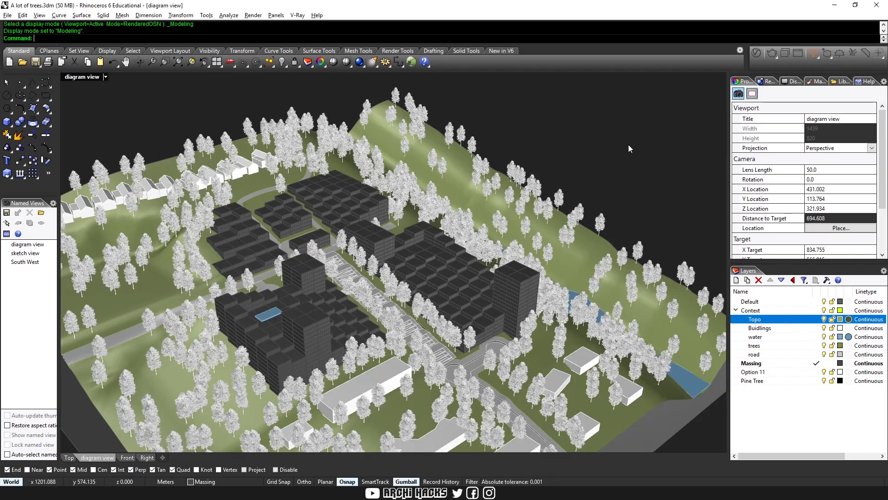
{"action": "left_click_drag", "start_coordinate": [593, 188], "coordinate": [621, 251]}
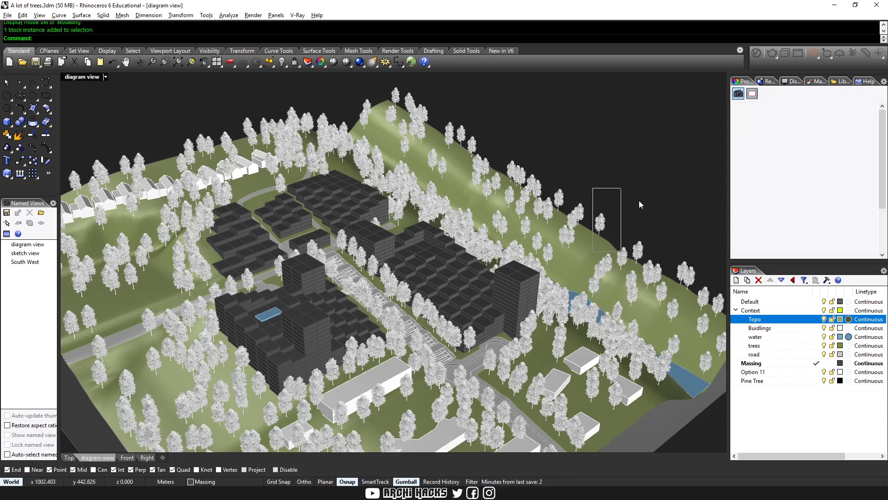
{"action": "key", "text": "Escape"}
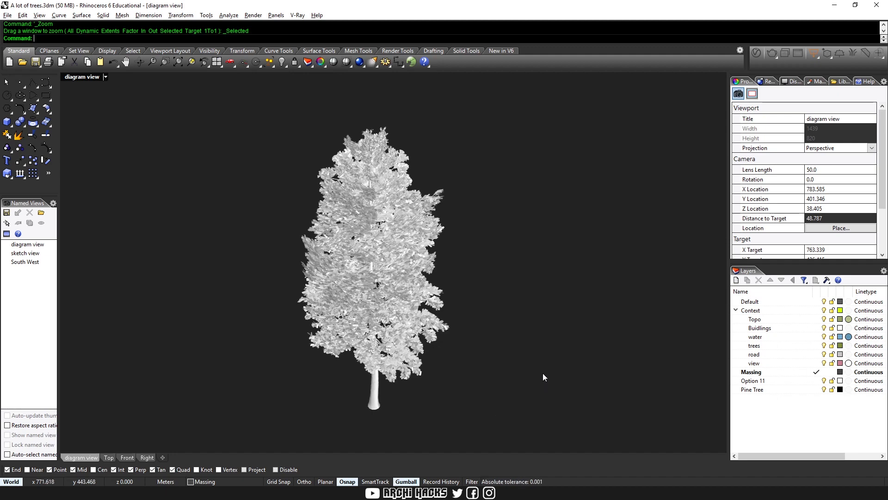
Show the isolated pine tree in rendered display, test it with a V-Ray production render, and close the frame buffer.
{"action": "key", "text": "ctrl+alt+r"}
{"action": "right_click_drag", "start_coordinate": [480, 333], "coordinate": [453, 296]}
{"action": "left_click", "coordinate": [768, 54]}
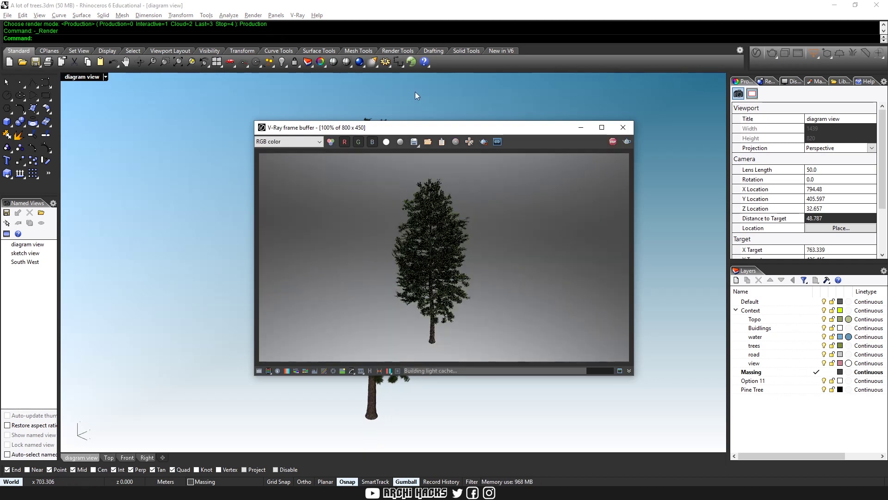
{"action": "left_click", "coordinate": [623, 129]}
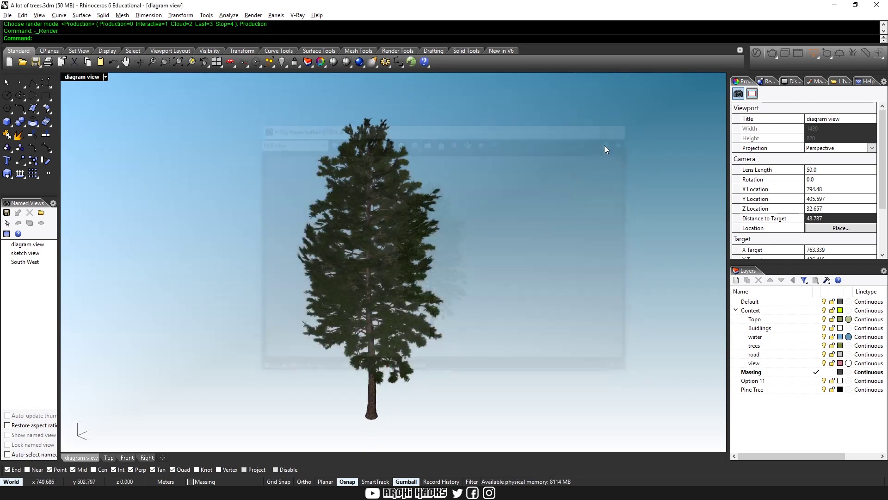
In Modeling display, move both pine tree meshes from the base of the trunk to the origin (0).
{"action": "right_click_drag", "start_coordinate": [492, 243], "coordinate": [488, 272]}
{"action": "key", "text": "ctrl+alt+s"}
{"action": "left_click_drag", "start_coordinate": [488, 272], "coordinate": [265, 426]}
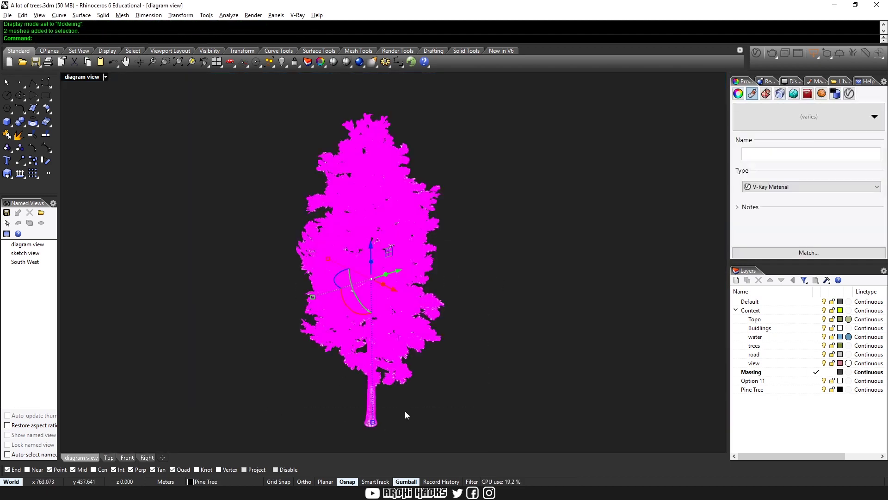
{"action": "type", "text": "M"}
{"action": "key", "text": "Return"}
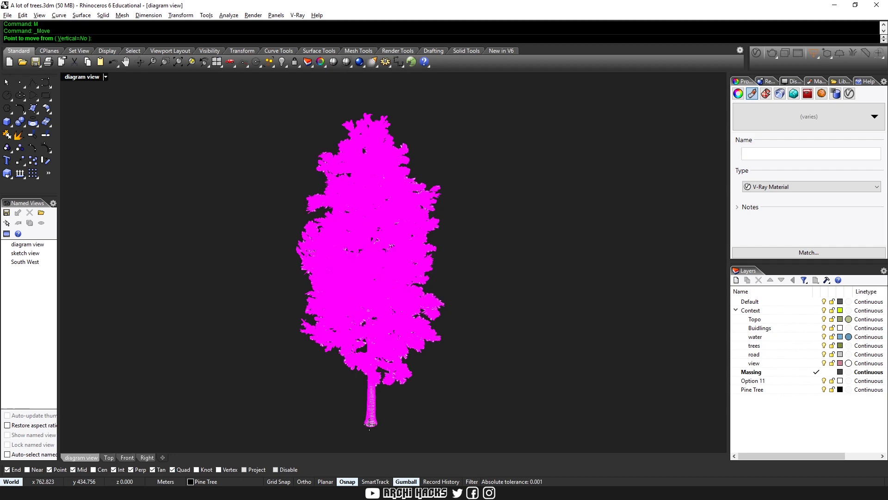
{"action": "left_click", "coordinate": [371, 422]}
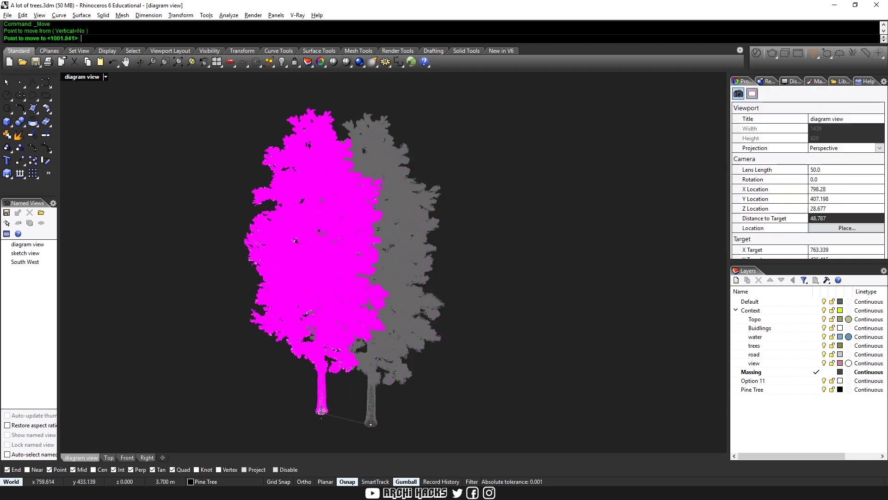
{"action": "type", "text": "0"}
{"action": "key", "text": "Return"}
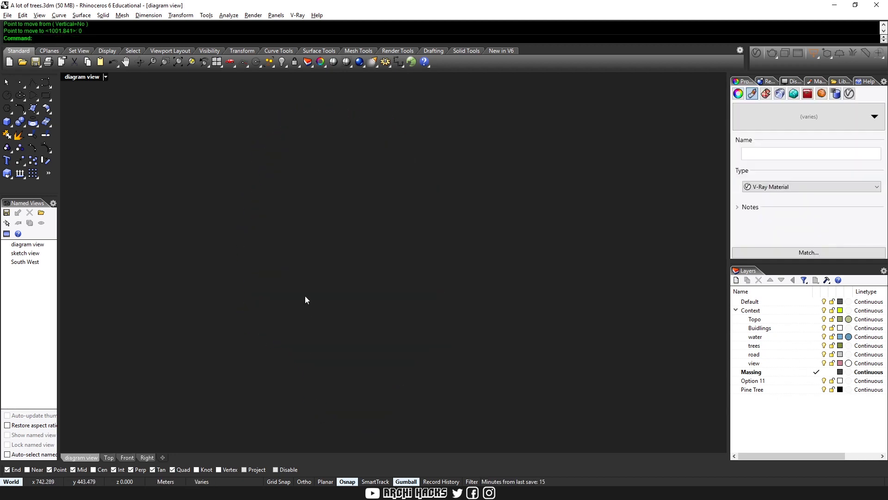
Run Delete on the current selection and check the tree meshes remaining at the origin.
{"action": "type", "text": "D"}
{"action": "key", "text": "Return"}
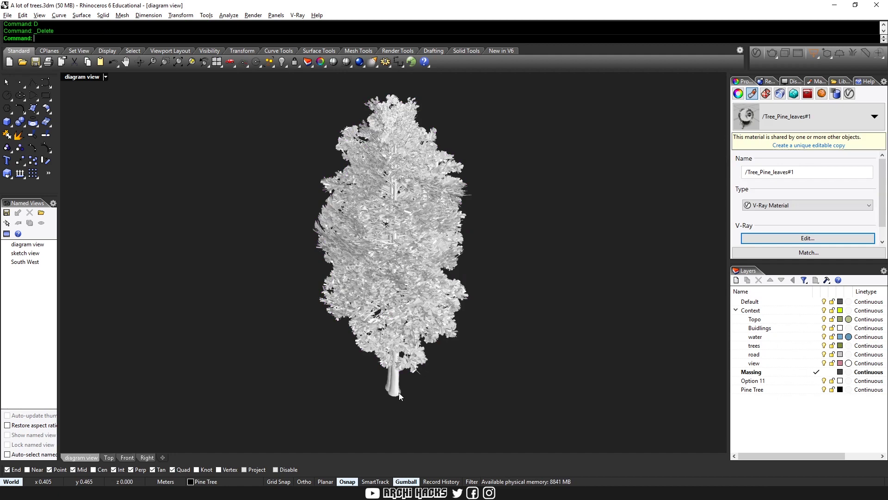
{"action": "left_click_drag", "start_coordinate": [483, 369], "coordinate": [300, 287]}
{"action": "left_click", "coordinate": [524, 299]}
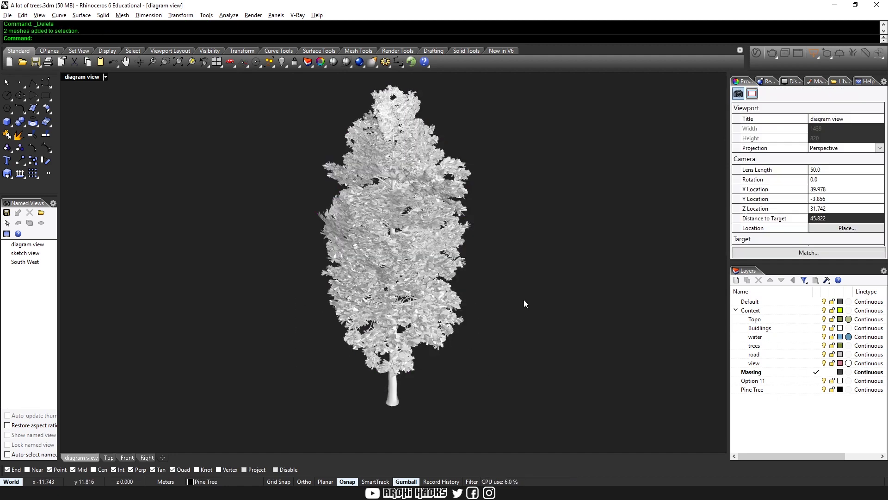
Start vrayProxyExport on the two pine tree meshes and set the output file to "pine tree" in the Proxy folder.
{"action": "left_click_drag", "start_coordinate": [525, 244], "coordinate": [286, 353]}
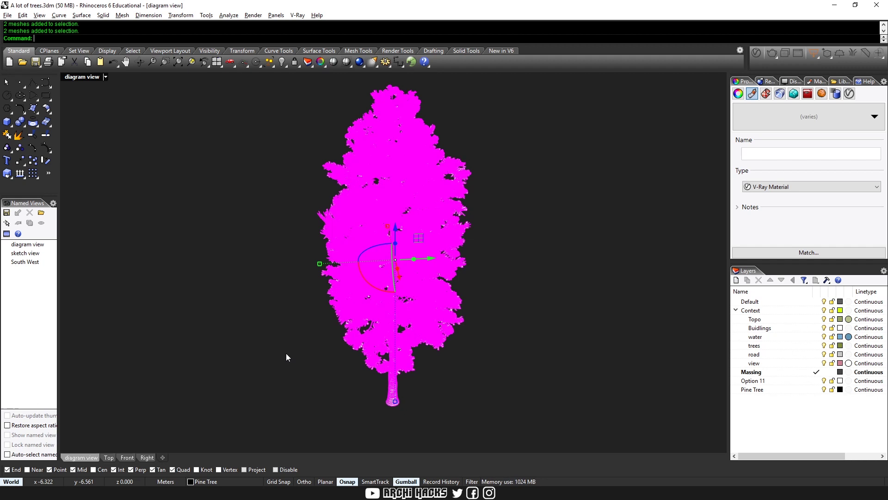
{"action": "type", "text": "vrayProxyExport"}
{"action": "key", "text": "Return"}
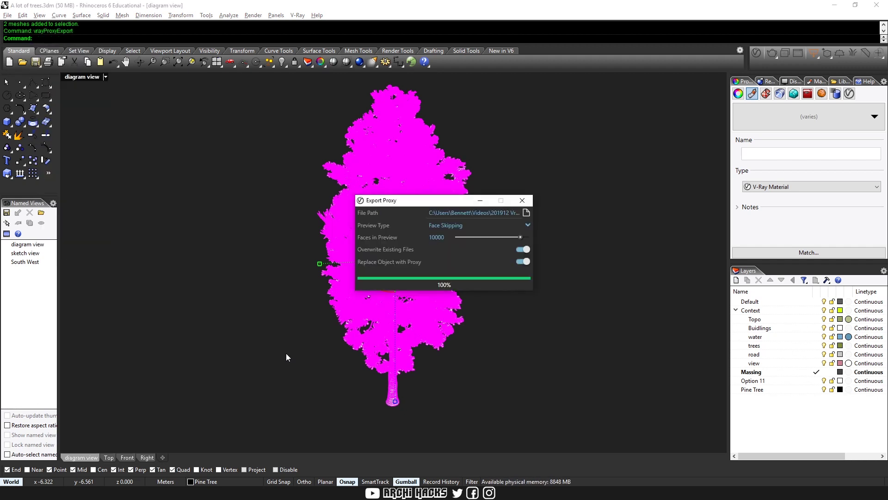
{"action": "left_click", "coordinate": [526, 212]}
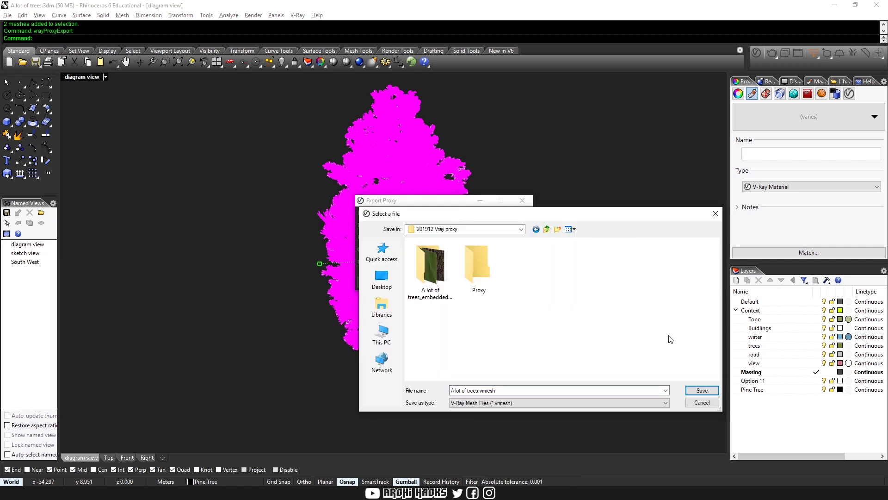
{"action": "double_click", "coordinate": [468, 276]}
{"action": "left_click", "coordinate": [541, 390]}
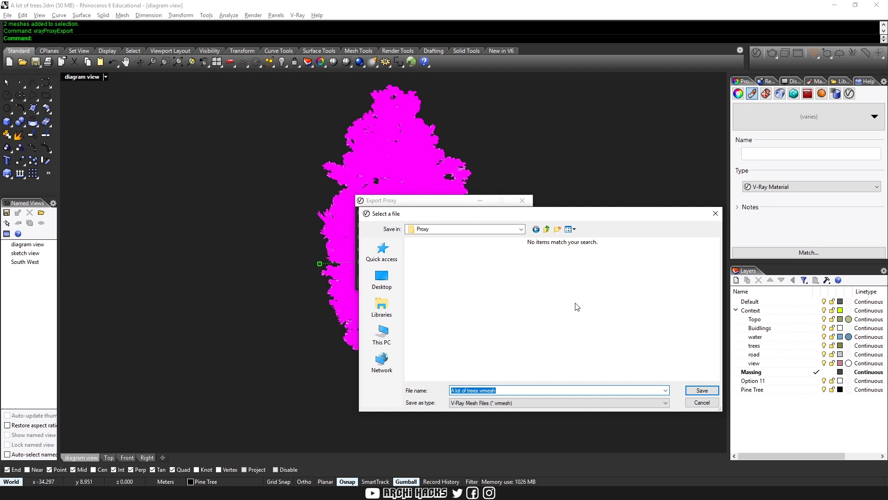
{"action": "type", "text": "pine tree"}
{"action": "key", "text": "Return"}
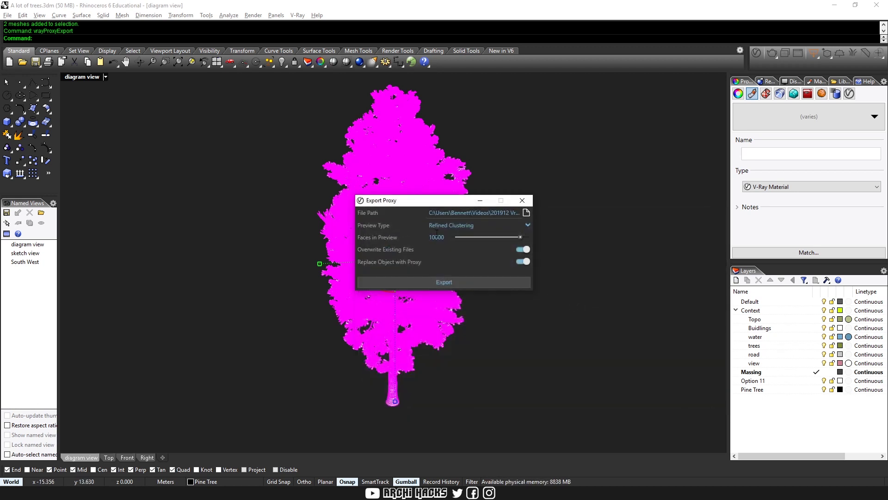
Review the preview type options for the proxy export, leave Refined Clustering chosen, and close the export dialog.
{"action": "left_click", "coordinate": [458, 227]}
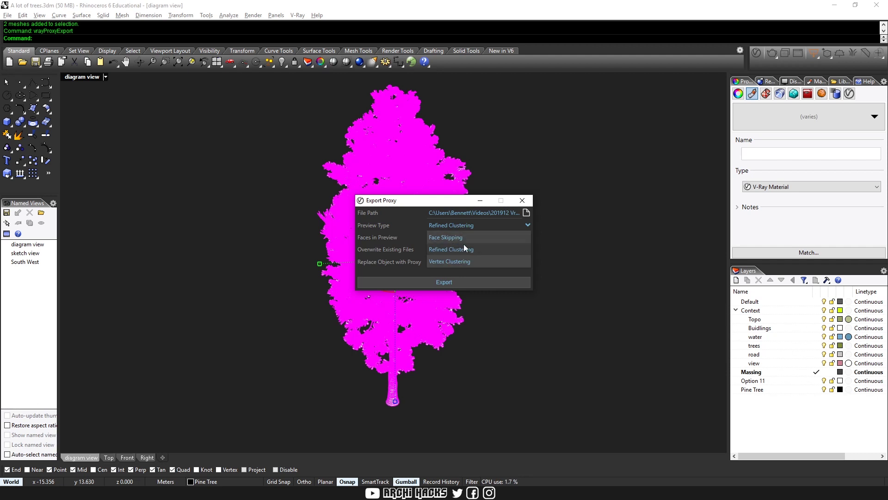
{"action": "left_click", "coordinate": [384, 238]}
{"action": "left_click", "coordinate": [600, 238]}
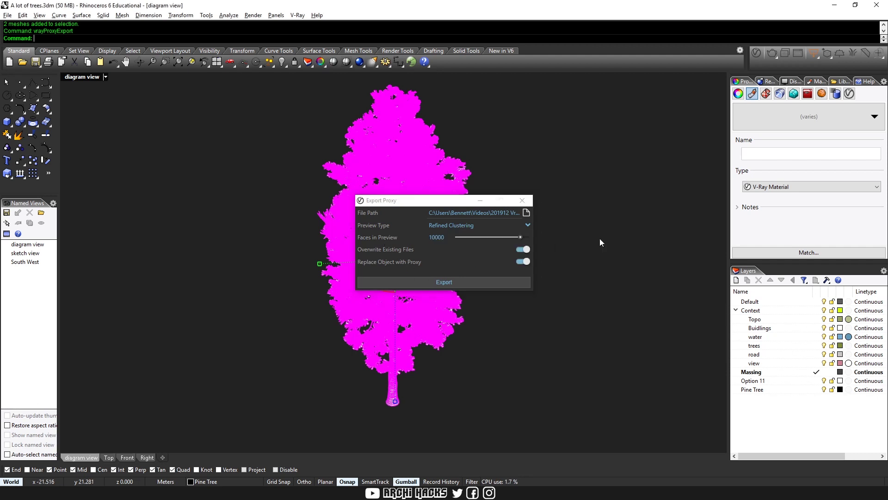
{"action": "left_click", "coordinate": [522, 200]}
Locate the row of labelled sample trees and compare the original mesh with the proxy preview types.
{"action": "type", "text": "ze"}
{"action": "key", "text": "Return"}
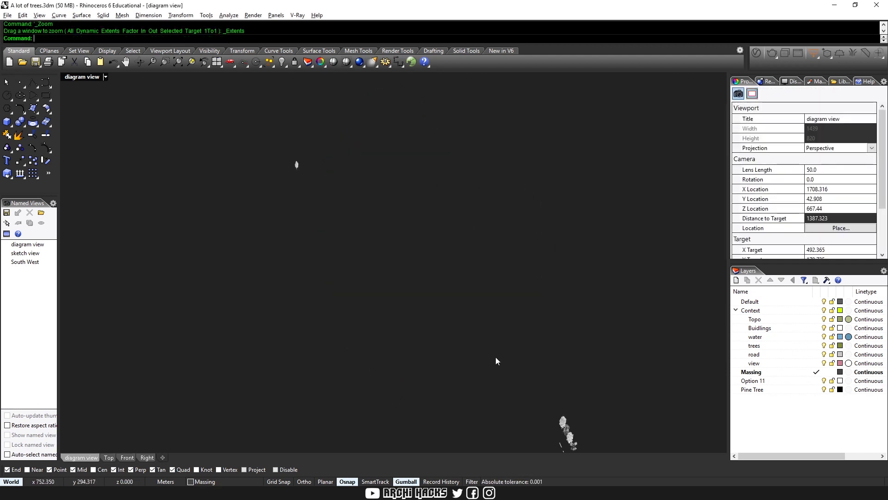
{"action": "type", "text": "z"}
{"action": "key", "text": "Return"}
{"action": "left_click_drag", "start_coordinate": [529, 390], "coordinate": [610, 478]}
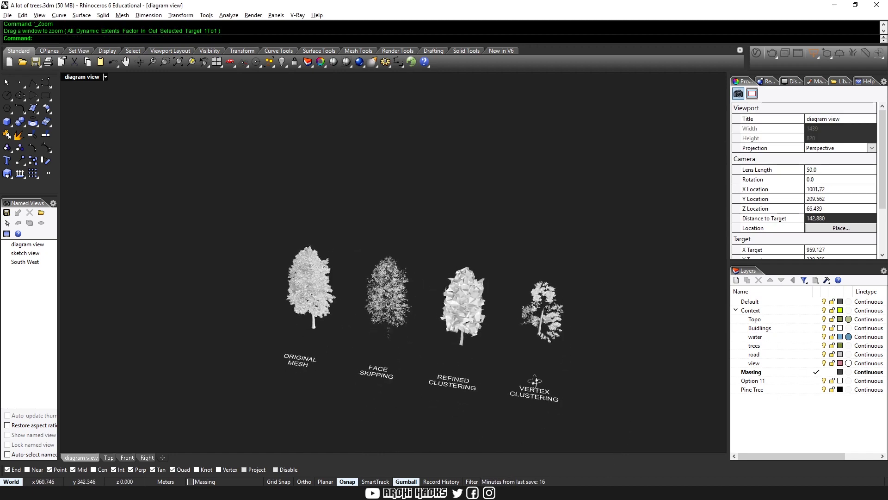
{"action": "scroll", "coordinate": [477, 394], "scroll_direction": "up", "scroll_amount": 3}
{"action": "right_click_drag", "start_coordinate": [477, 394], "coordinate": [460, 367]}
{"action": "left_click_drag", "start_coordinate": [238, 316], "coordinate": [123, 238]}
{"action": "left_click_drag", "start_coordinate": [272, 421], "coordinate": [360, 333]}
{"action": "left_click_drag", "start_coordinate": [394, 404], "coordinate": [519, 323]}
{"action": "left_click", "coordinate": [520, 324]}
Examine the Face Skipping and Refined Clustering sample trees up close and from a distance.
{"action": "mouse_move", "coordinate": [454, 319]}
{"action": "right_mouse_down"}
{"action": "mouse_move", "coordinate": [479, 316]}
{"action": "mouse_move", "coordinate": [448, 318]}
{"action": "right_mouse_up"}
{"action": "scroll", "coordinate": [332, 284], "scroll_direction": "up", "scroll_amount": 5}
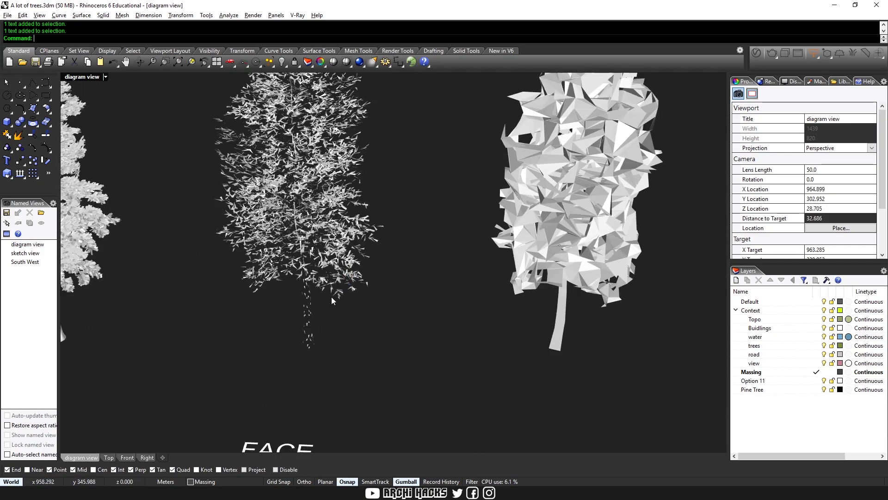
{"action": "right_click_drag", "start_coordinate": [329, 316], "coordinate": [321, 279]}
{"action": "scroll", "coordinate": [359, 237], "scroll_direction": "down", "scroll_amount": 10}
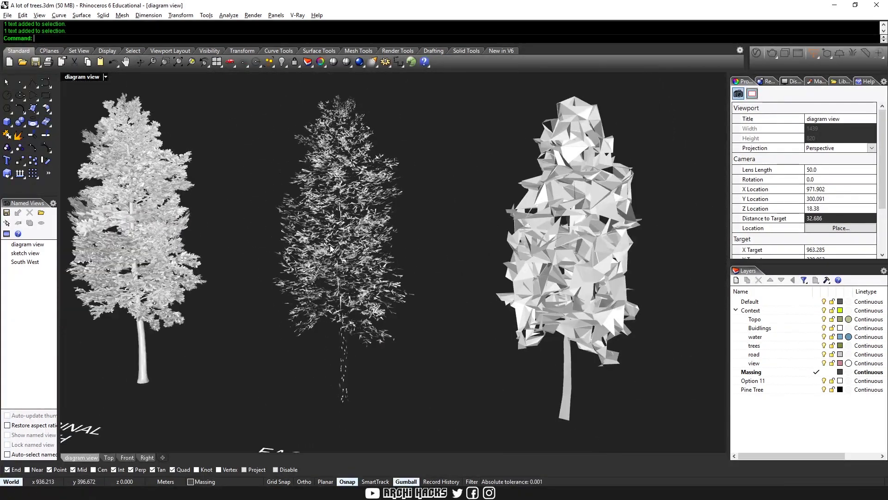
{"action": "right_click_drag", "start_coordinate": [373, 285], "coordinate": [392, 343]}
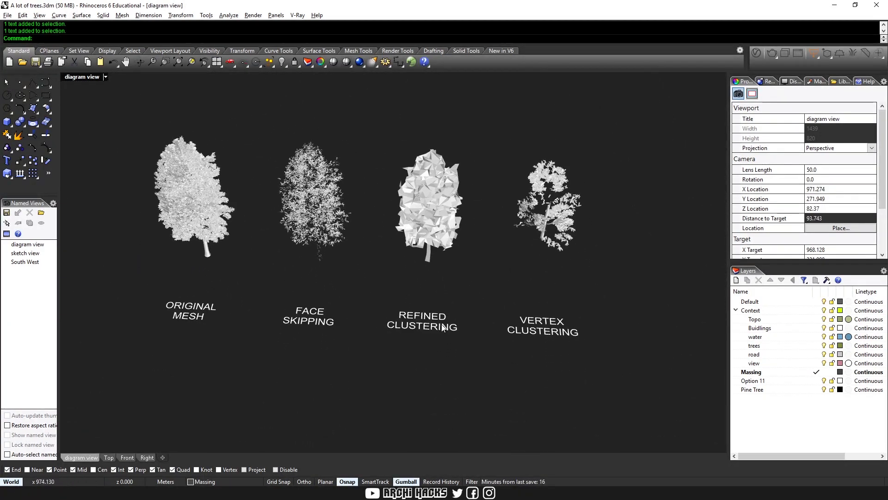
{"action": "scroll", "coordinate": [451, 292], "scroll_direction": "up", "scroll_amount": 5}
{"action": "right_click_drag", "start_coordinate": [457, 281], "coordinate": [561, 327]}
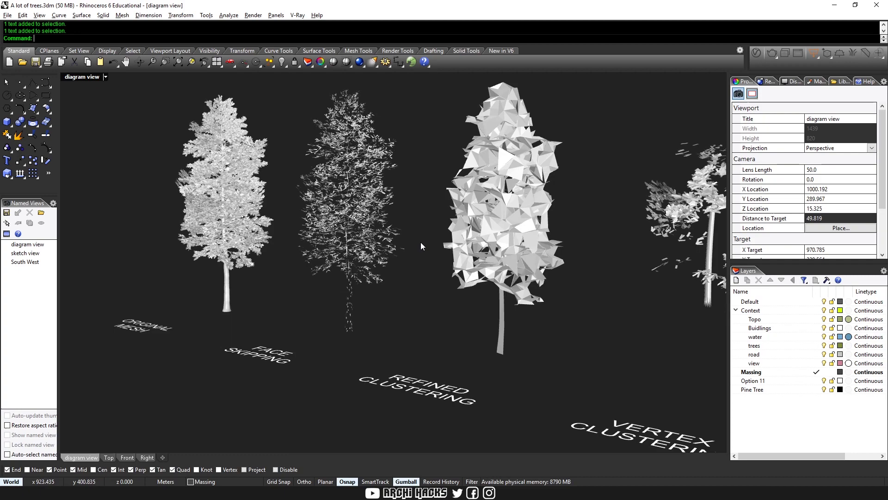
{"action": "right_click_drag", "start_coordinate": [439, 289], "coordinate": [471, 232]}
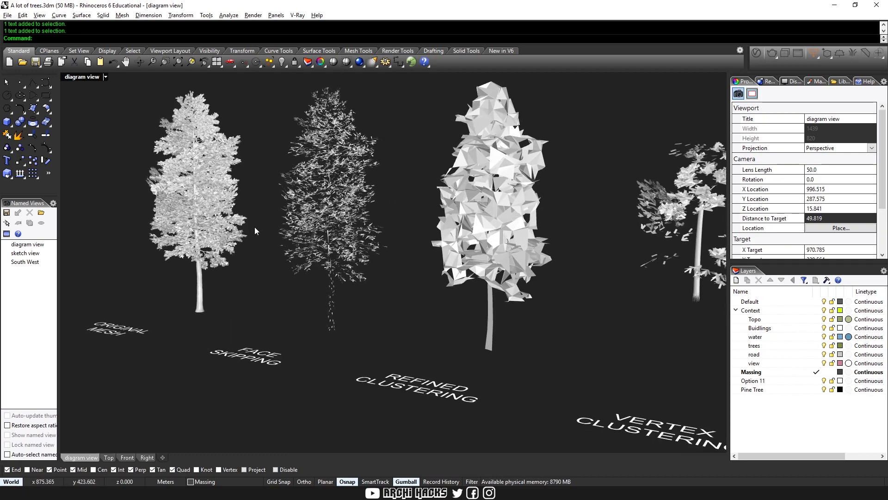
{"action": "scroll", "coordinate": [231, 282], "scroll_direction": "down", "scroll_amount": 10}
{"action": "scroll", "coordinate": [272, 290], "scroll_direction": "up", "scroll_amount": 10}
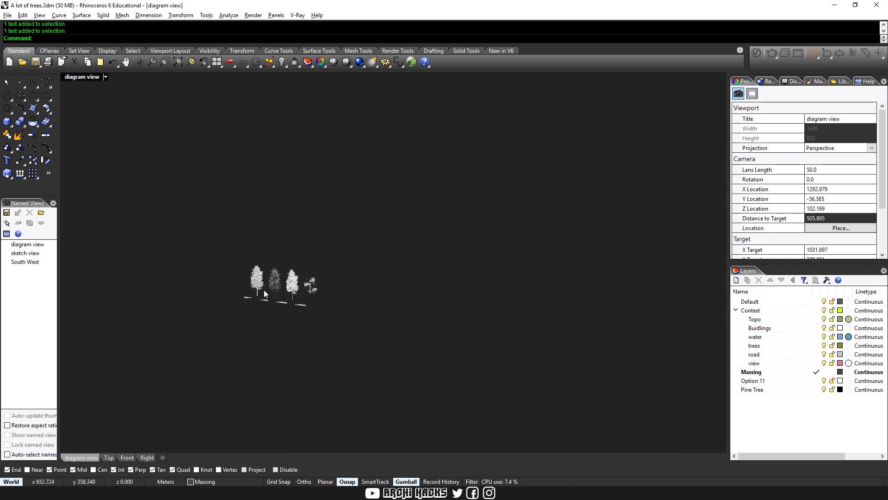
Examine the Vertex Clustering sample, then compare all four trees and check the Face Skipping mesh.
{"action": "left_click_drag", "start_coordinate": [549, 304], "coordinate": [457, 384]}
{"action": "left_click", "coordinate": [550, 383]}
{"action": "scroll", "coordinate": [520, 227], "scroll_direction": "up", "scroll_amount": 4}
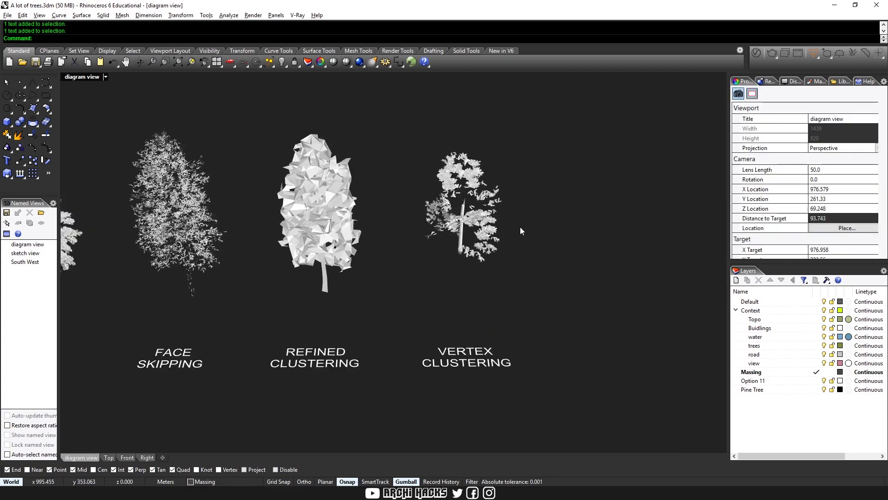
{"action": "right_click_drag", "start_coordinate": [520, 227], "coordinate": [460, 237]}
{"action": "scroll", "coordinate": [461, 247], "scroll_direction": "up", "scroll_amount": 5}
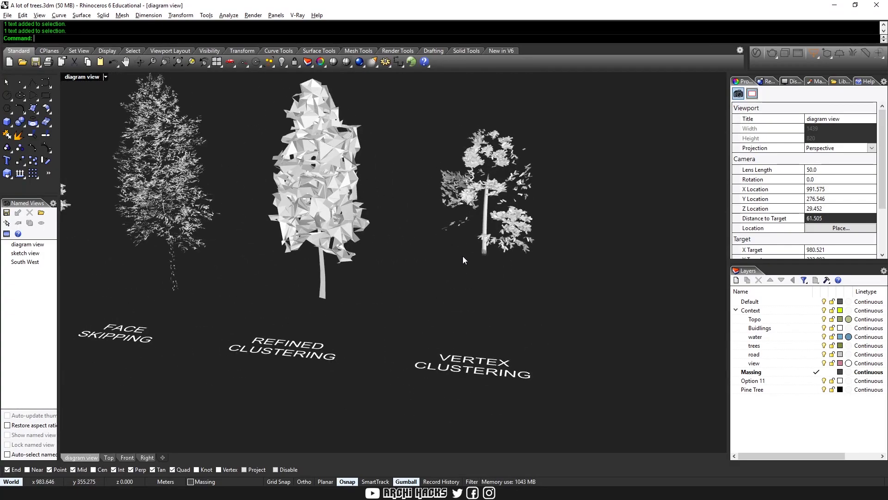
{"action": "scroll", "coordinate": [494, 241], "scroll_direction": "down", "scroll_amount": 5}
{"action": "right_click_drag", "start_coordinate": [336, 248], "coordinate": [347, 330], "text": "shift"}
{"action": "scroll", "coordinate": [339, 313], "scroll_direction": "up", "scroll_amount": 5}
{"action": "left_click", "coordinate": [254, 246]}
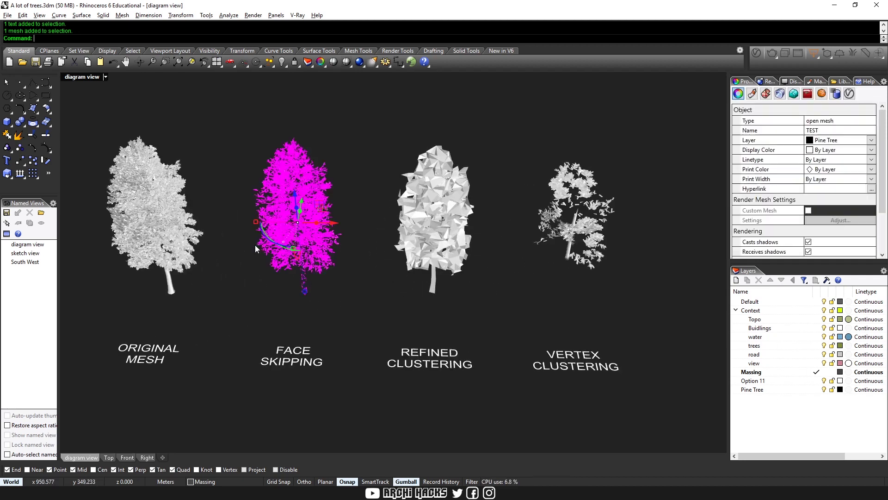
{"action": "left_click", "coordinate": [335, 309]}
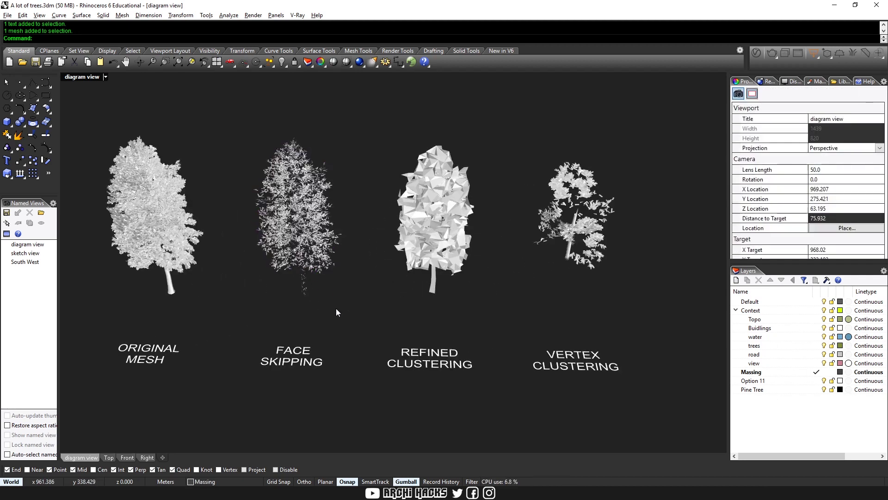
Check the Refined Clustering and Face Skipping sample trees again by selecting each one in turn.
{"action": "left_click_drag", "start_coordinate": [481, 325], "coordinate": [405, 262]}
{"action": "left_click", "coordinate": [386, 295]}
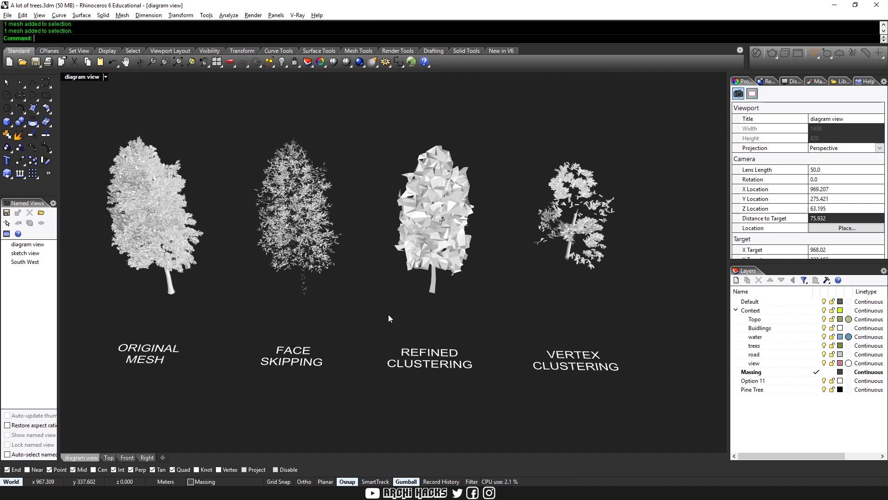
{"action": "left_click_drag", "start_coordinate": [350, 309], "coordinate": [278, 222]}
{"action": "left_click", "coordinate": [353, 118]}
Locate the original pine tree near the world origin and select both of its meshes.
{"action": "type", "text": "ZE"}
{"action": "key", "text": "Return"}
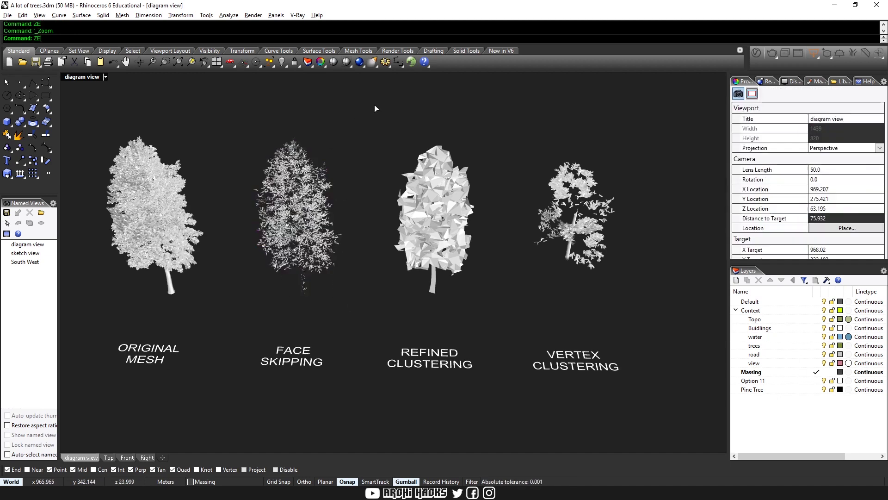
{"action": "type", "text": "Z"}
{"action": "key", "text": "Return"}
{"action": "left_click_drag", "start_coordinate": [129, 315], "coordinate": [57, 359]}
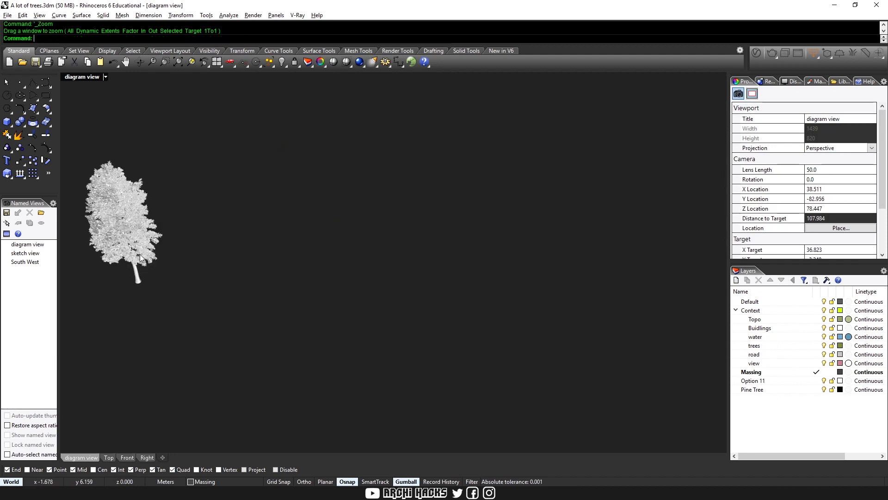
{"action": "left_click", "coordinate": [124, 218]}
{"action": "type", "text": "ZS"}
{"action": "key", "text": "Return"}
{"action": "left_click", "coordinate": [553, 282]}
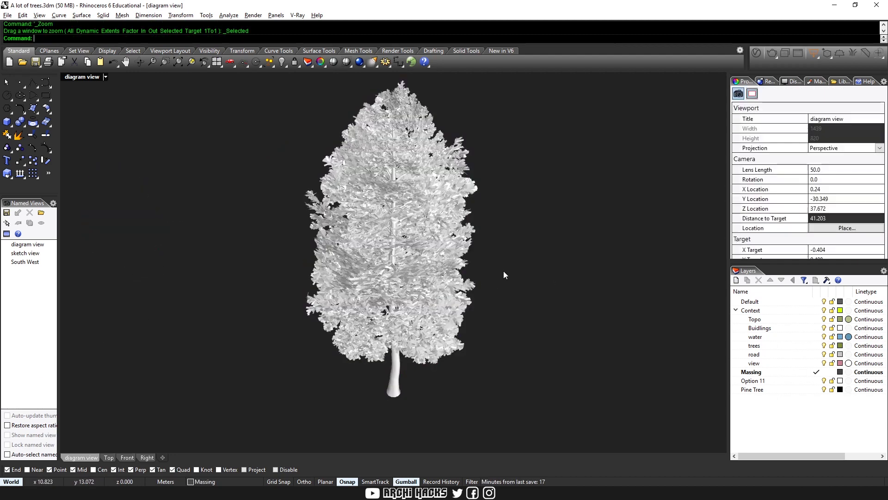
{"action": "left_click", "coordinate": [310, 316]}
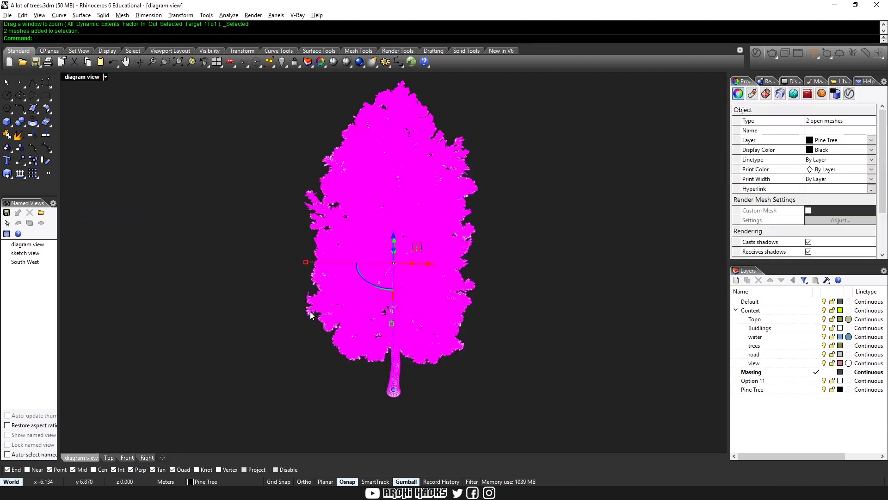
Start the V-Ray proxy export and set its file path to "pine tree" in the Proxy folder.
{"action": "type", "text": "vrayProxyExport"}
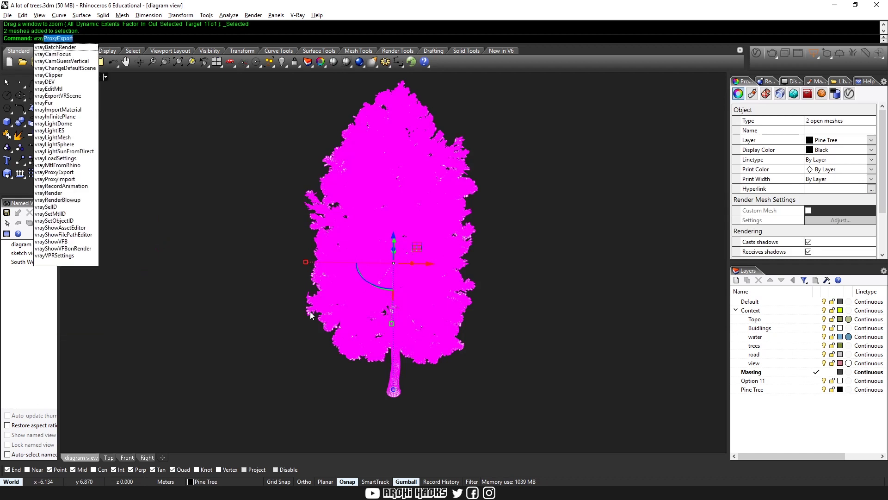
{"action": "key", "text": "Return"}
{"action": "left_click", "coordinate": [526, 209]}
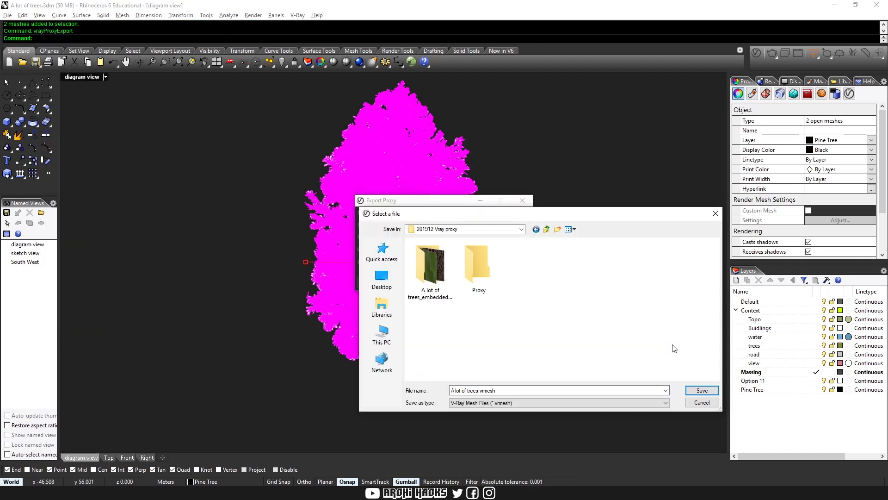
{"action": "double_click", "coordinate": [481, 274]}
{"action": "left_click", "coordinate": [615, 388]}
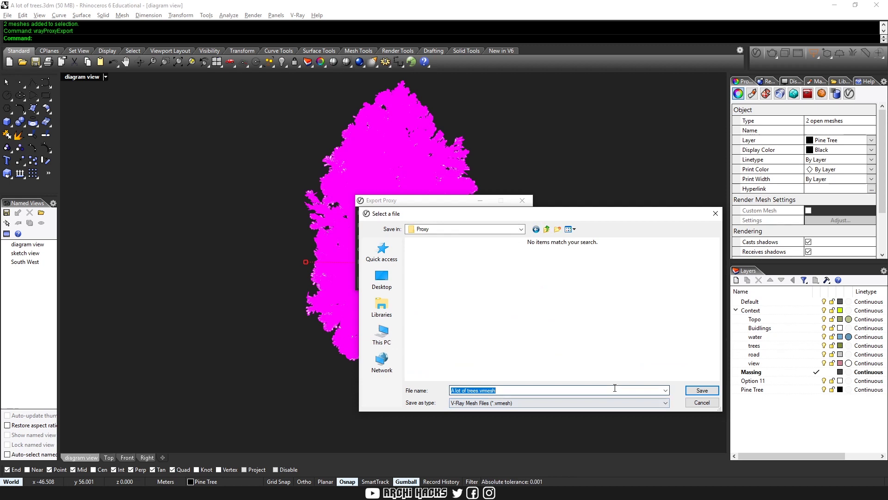
{"action": "type", "text": "pine tre"}
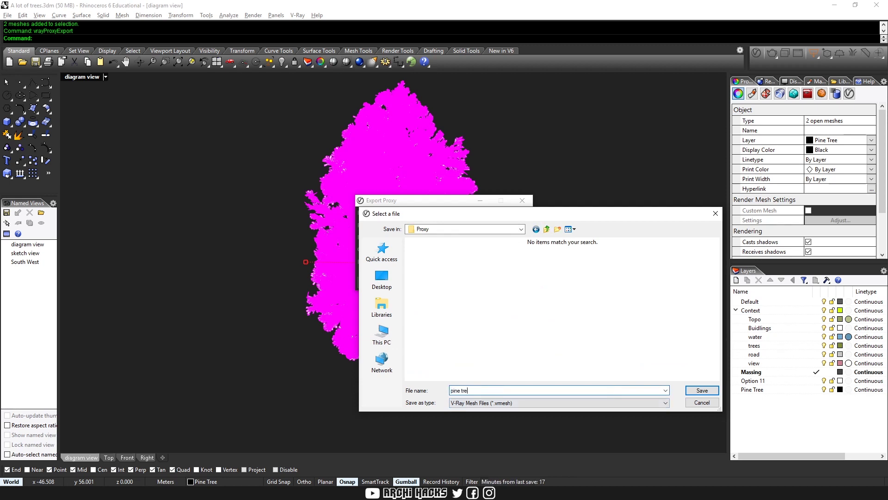
{"action": "key", "text": "Return"}
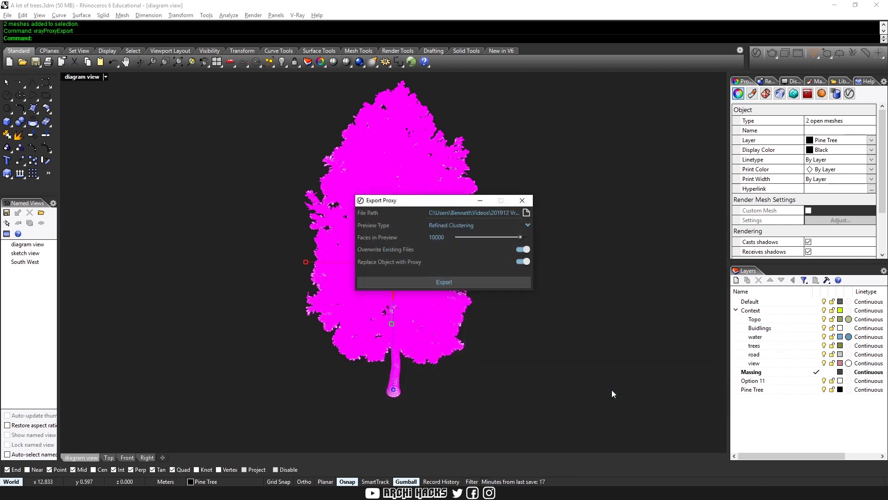
Choose Face Skipping as the preview type, export the proxy, and check the tree that replaces the original meshes.
{"action": "left_click", "coordinate": [458, 227]}
{"action": "left_click", "coordinate": [464, 238]}
{"action": "left_click", "coordinate": [459, 281]}
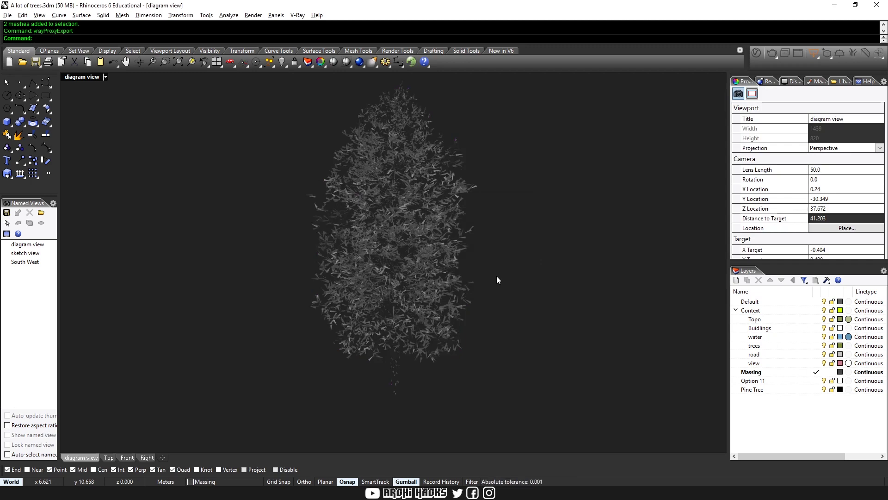
{"action": "left_click_drag", "start_coordinate": [499, 250], "coordinate": [419, 315]}
{"action": "left_click", "coordinate": [559, 279]}
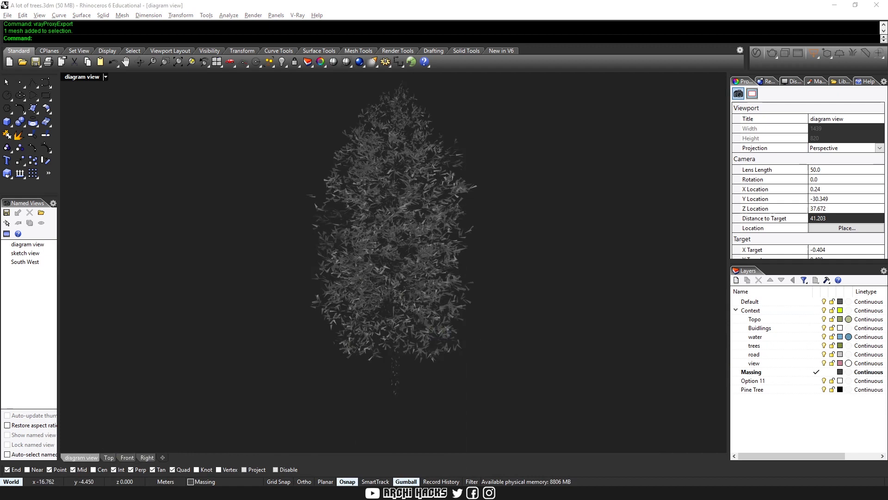
Open a second, empty Rhino document and set its model units to Meters.
{"action": "right_click", "coordinate": [105, 444]}
{"action": "left_click", "coordinate": [104, 447]}
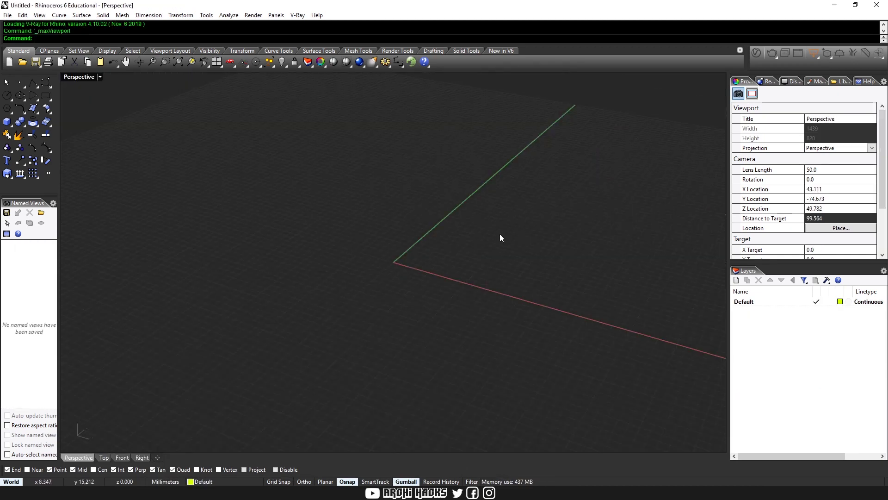
{"action": "type", "text": "T"}
{"action": "key", "text": "Return"}
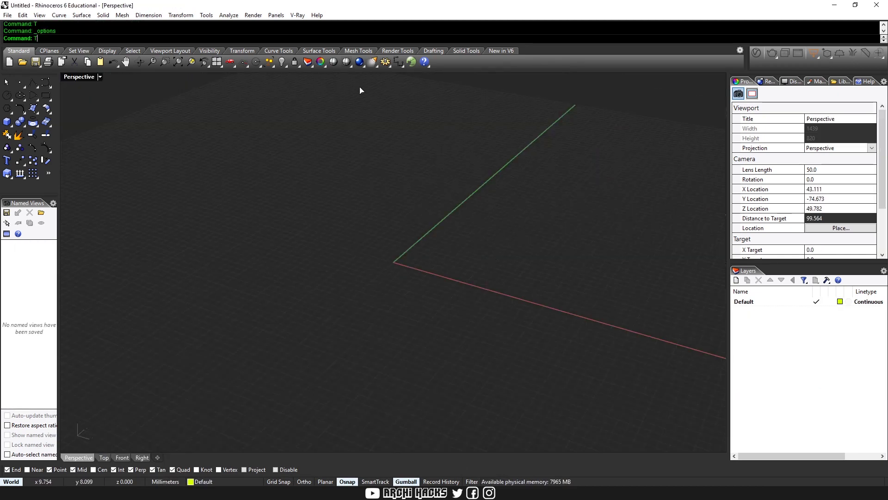
{"action": "left_click", "coordinate": [57, 162]}
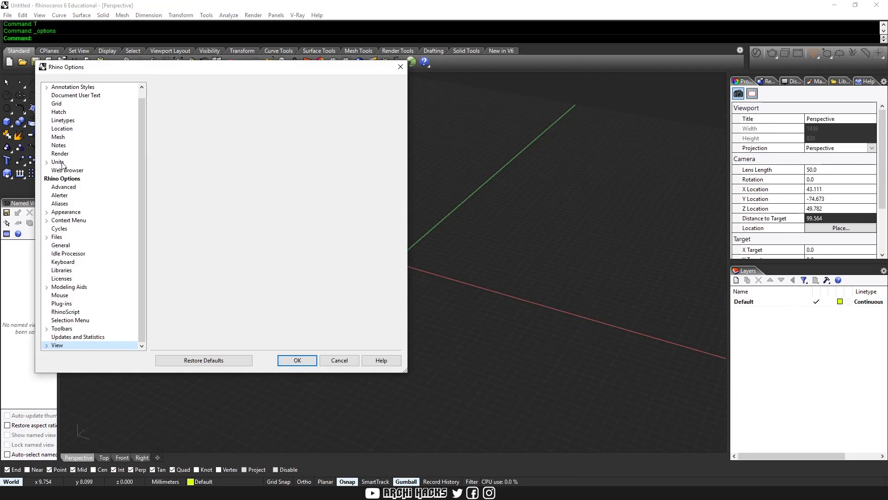
{"action": "left_click", "coordinate": [278, 104]}
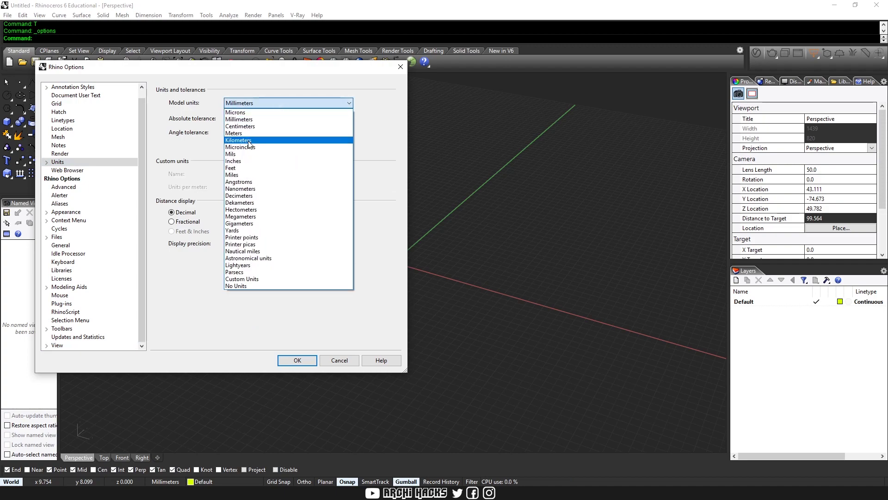
{"action": "left_click", "coordinate": [273, 133]}
{"action": "left_click", "coordinate": [298, 360]}
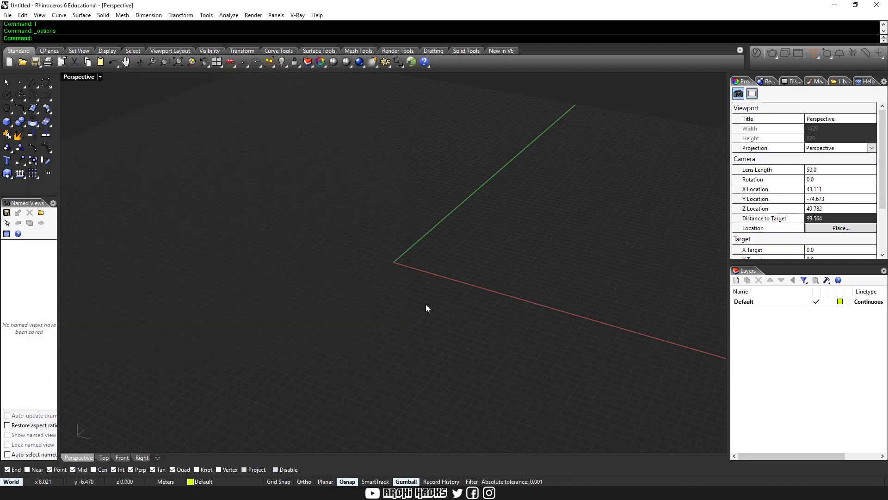
Import the V-Ray proxy file pine tree.vrmesh and place it at the world origin.
{"action": "type", "text": "vray"}
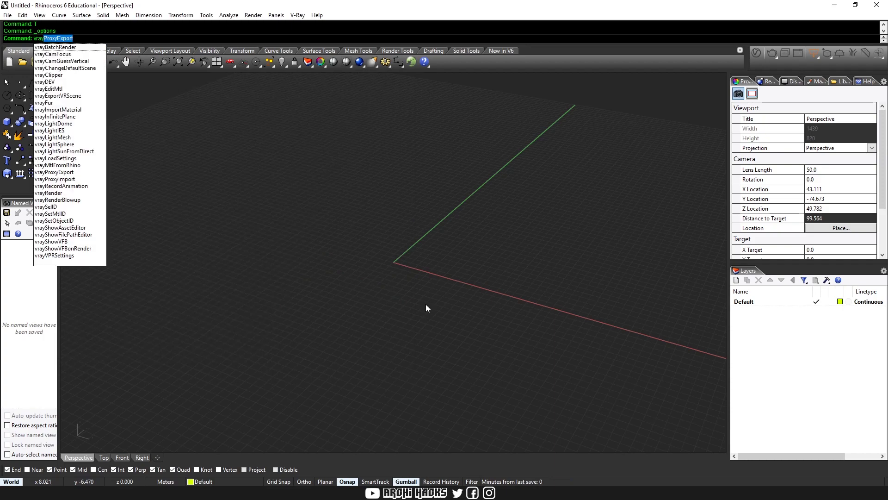
{"action": "type", "text": "pro"}
{"action": "key", "text": "Down"}
{"action": "key", "text": "Down"}
{"action": "key", "text": "Return"}
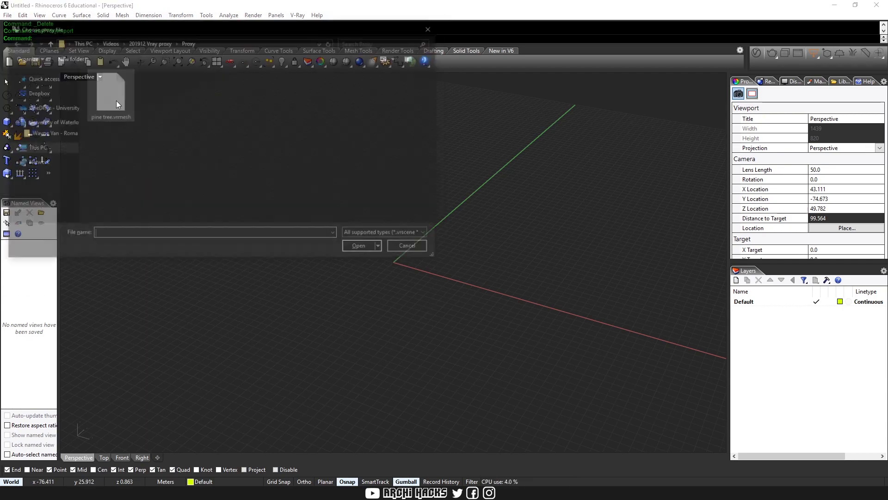
{"action": "double_click", "coordinate": [114, 98]}
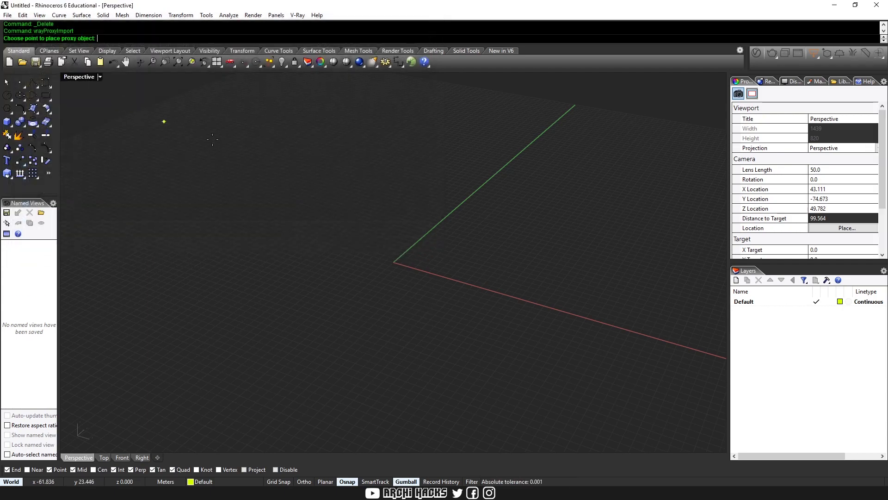
{"action": "left_click", "coordinate": [394, 261]}
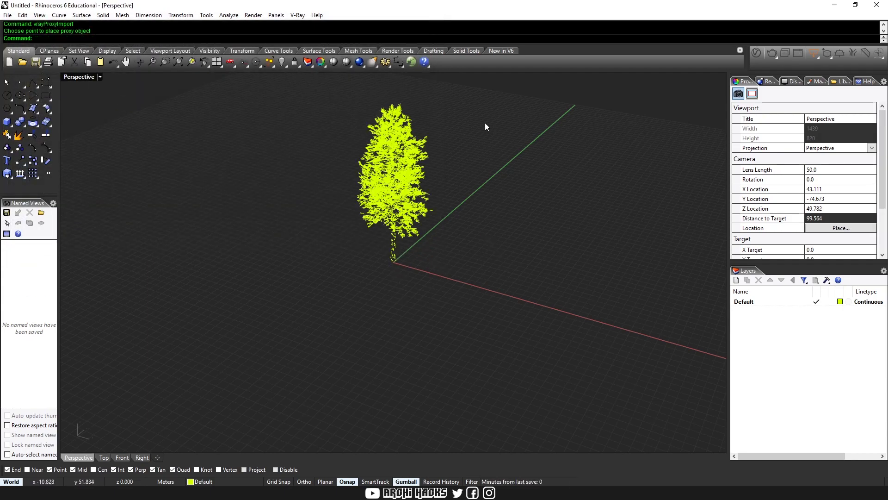
Render a close-up of the imported pine tree proxy with V-Ray, then close the frame buffer.
{"action": "left_click_drag", "start_coordinate": [485, 123], "coordinate": [371, 300]}
{"action": "type", "text": "z"}
{"action": "key", "text": "Return"}
{"action": "left_click_drag", "start_coordinate": [430, 173], "coordinate": [342, 241]}
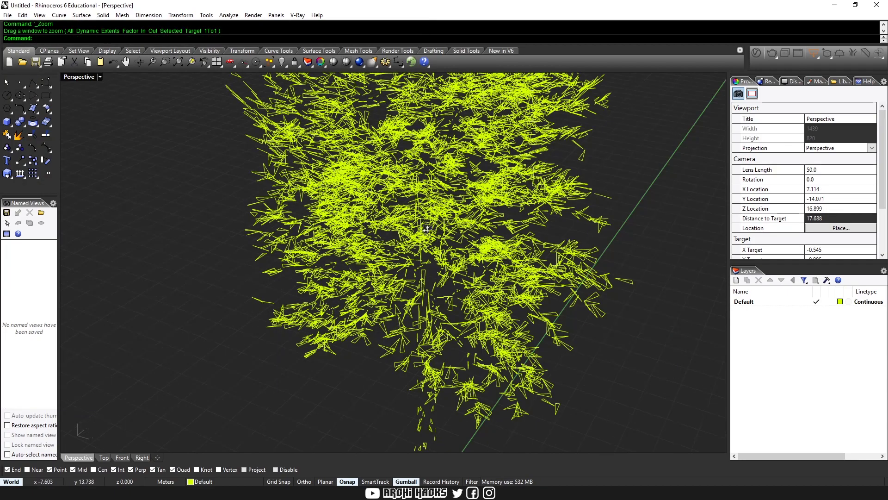
{"action": "right_click_drag", "start_coordinate": [427, 229], "coordinate": [481, 190]}
{"action": "left_click", "coordinate": [771, 53]}
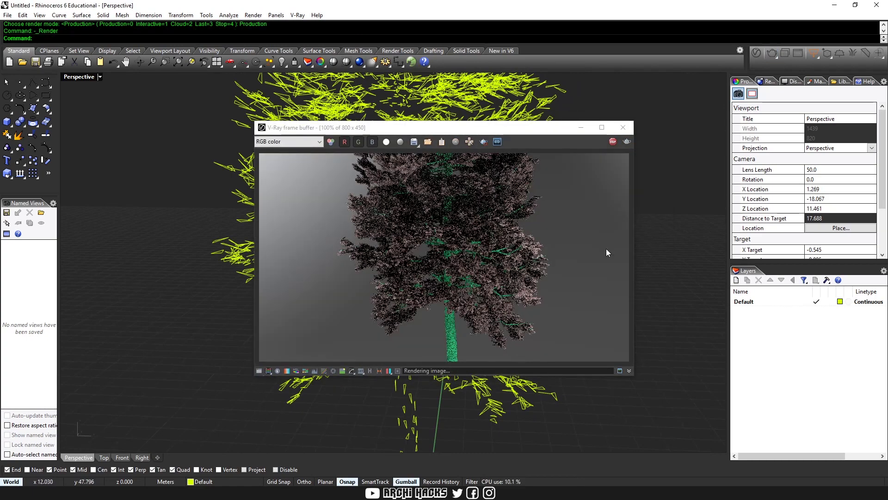
{"action": "right_click_drag", "start_coordinate": [482, 404], "coordinate": [435, 420]}
{"action": "scroll", "coordinate": [456, 399], "scroll_direction": "down", "scroll_amount": 8}
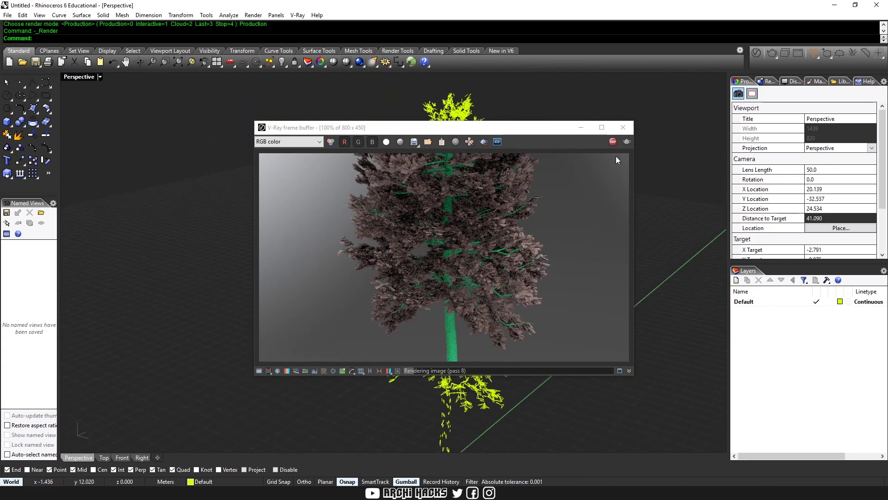
{"action": "left_click", "coordinate": [623, 128]}
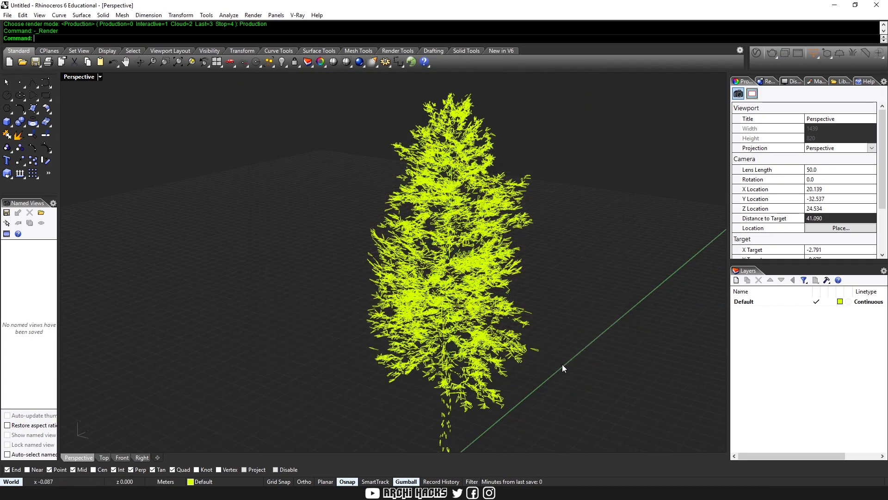
Examine the pine tree's multi material and its two sub materials in the V-Ray Asset Editor, then close the editor.
{"action": "right_click_drag", "start_coordinate": [562, 364], "coordinate": [535, 329], "text": "shift"}
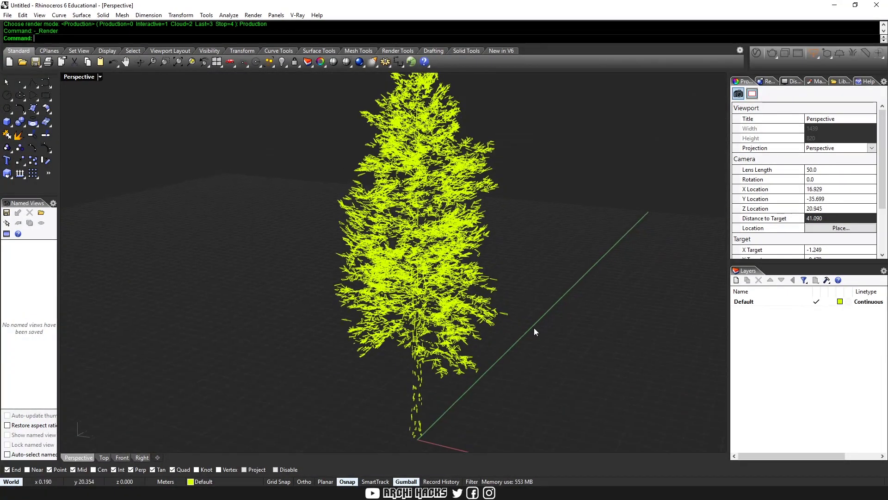
{"action": "left_click", "coordinate": [471, 283]}
{"action": "key", "text": "Escape"}
{"action": "left_click", "coordinate": [756, 53]}
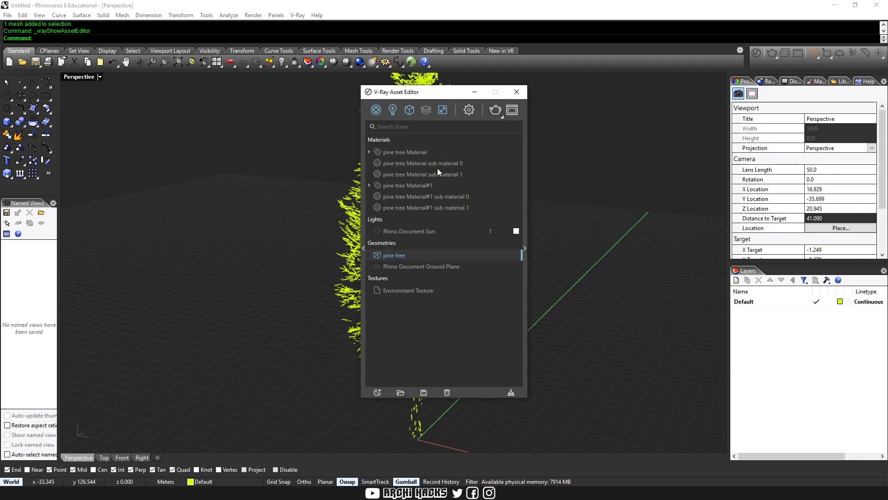
{"action": "left_click_drag", "start_coordinate": [432, 91], "coordinate": [188, 89]}
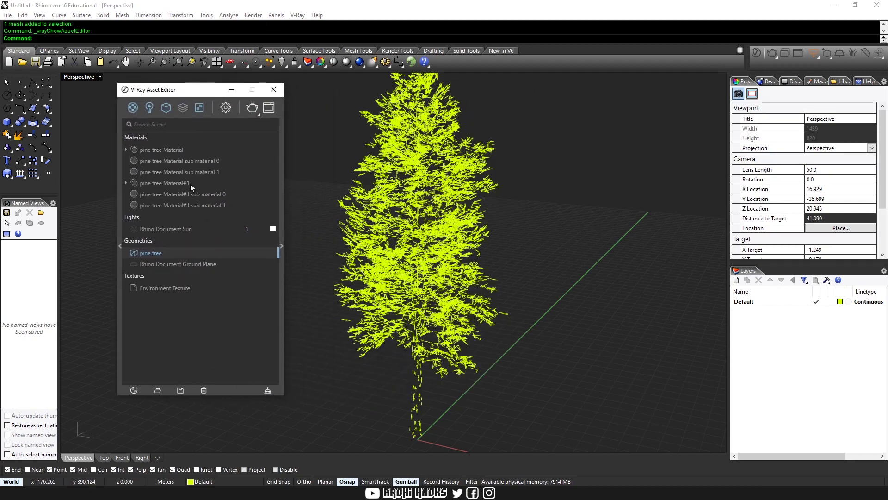
{"action": "left_click", "coordinate": [163, 182]}
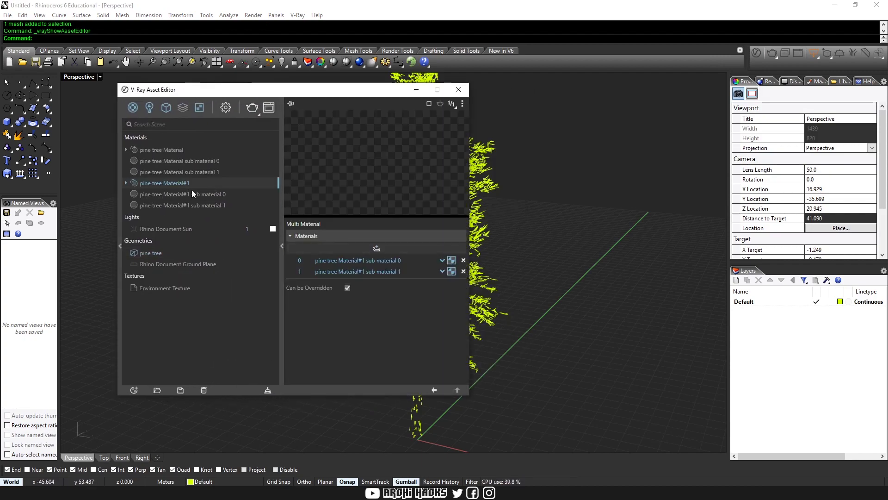
{"action": "left_click", "coordinate": [207, 194]}
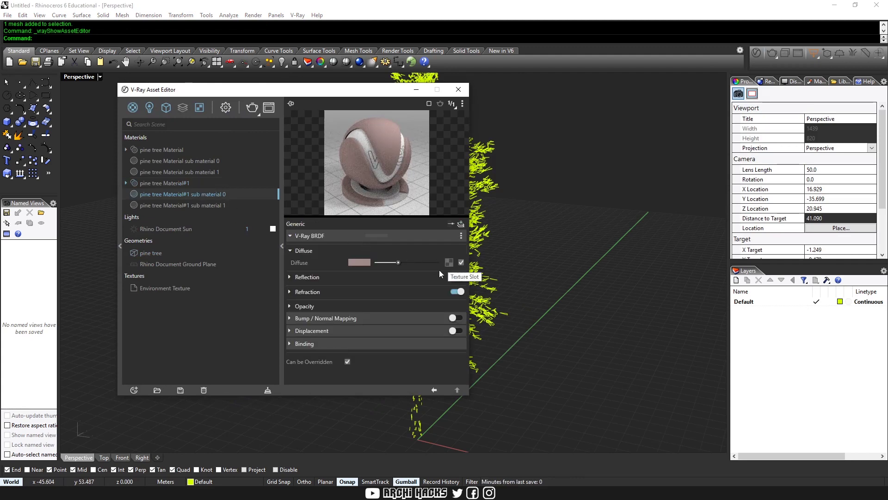
{"action": "left_click", "coordinate": [318, 292]}
{"action": "left_click", "coordinate": [320, 276]}
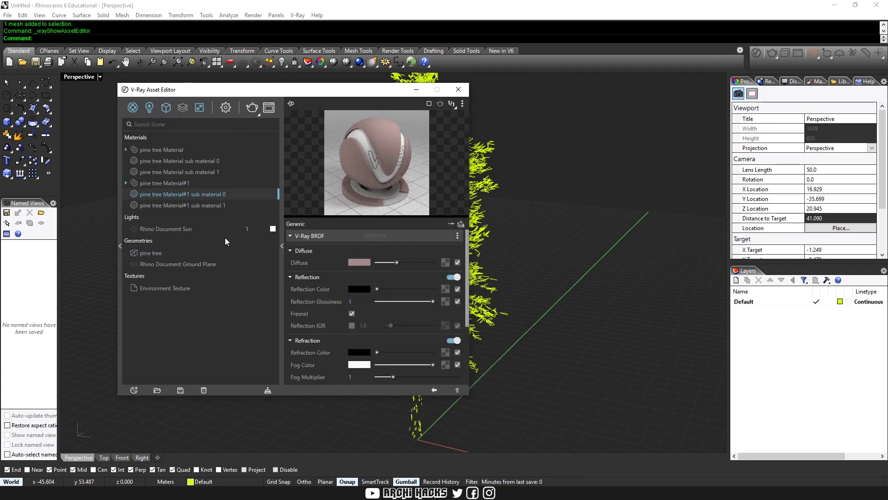
{"action": "left_click", "coordinate": [184, 206]}
{"action": "left_click", "coordinate": [458, 90]}
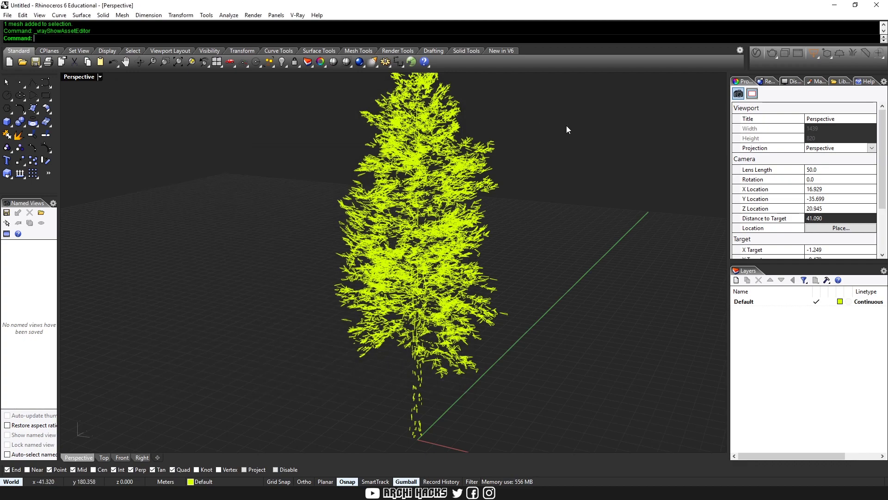
Compare the pine tree proxy in the A lot of trees file with the imported one in the new document.
{"action": "key", "text": "alt+Tab"}
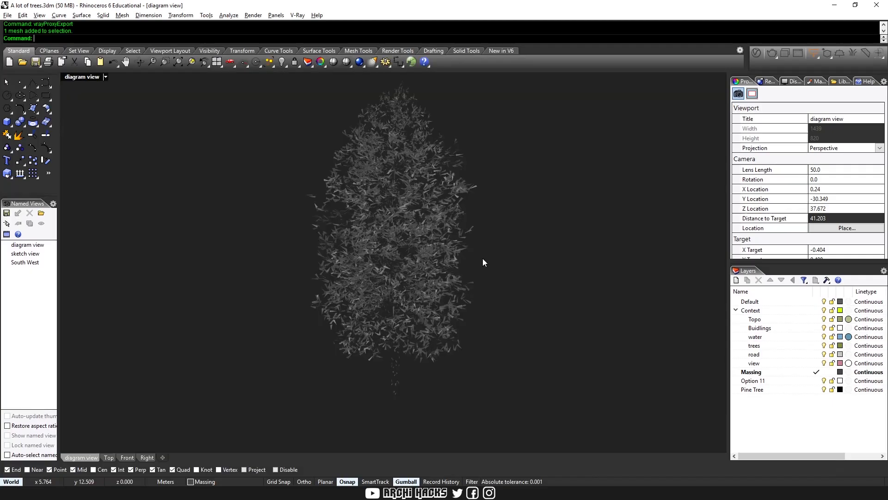
{"action": "left_click", "coordinate": [428, 243]}
{"action": "key", "text": "alt+Tab"}
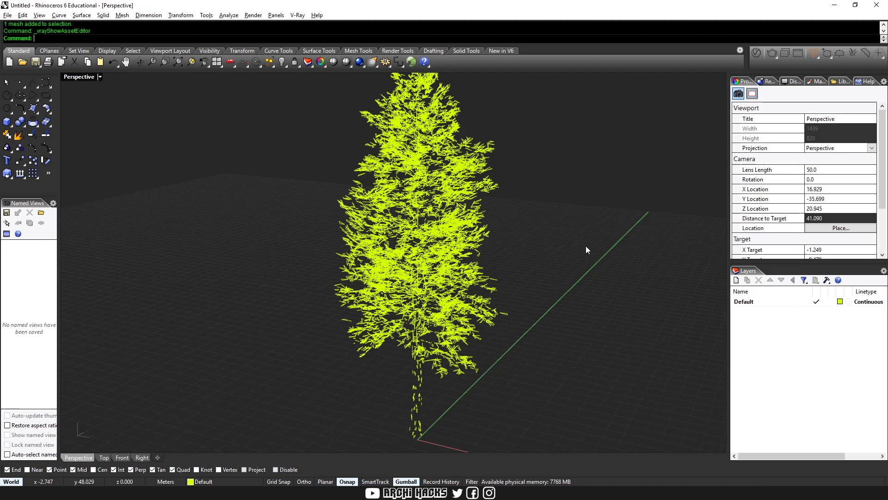
{"action": "left_click_drag", "start_coordinate": [587, 246], "coordinate": [307, 355]}
{"action": "left_click", "coordinate": [270, 374]}
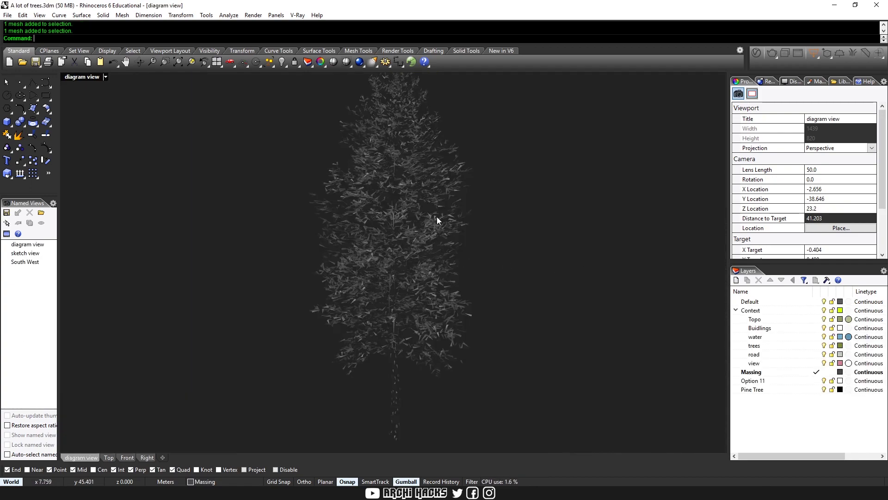
Orbit around the pine tree proxy and run a V-Ray production render of it, then stop the render.
{"action": "right_click_drag", "start_coordinate": [438, 218], "coordinate": [434, 236]}
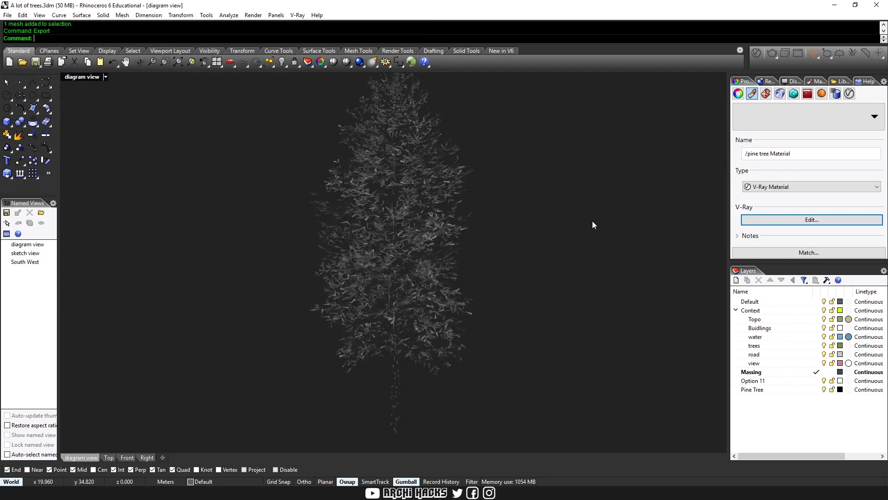
{"action": "key", "text": "Escape"}
{"action": "right_click_drag", "start_coordinate": [592, 225], "coordinate": [453, 287]}
{"action": "right_click_drag", "start_coordinate": [499, 265], "coordinate": [613, 224]}
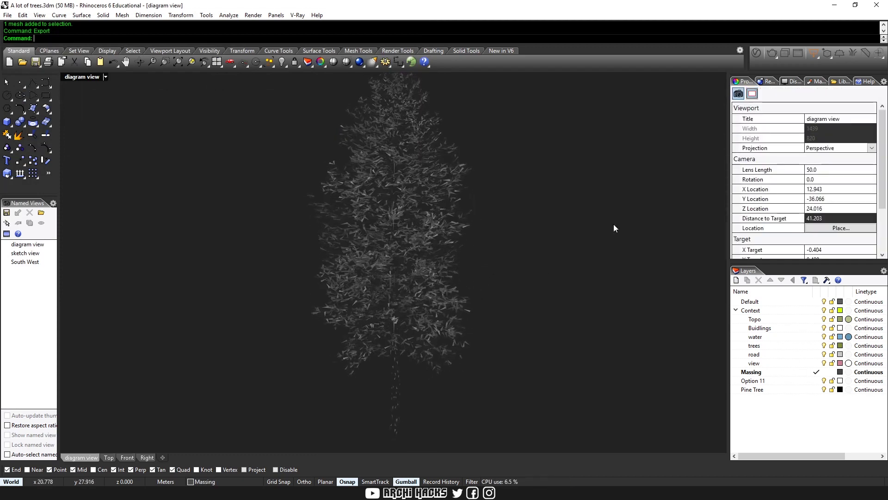
{"action": "left_click", "coordinate": [772, 55]}
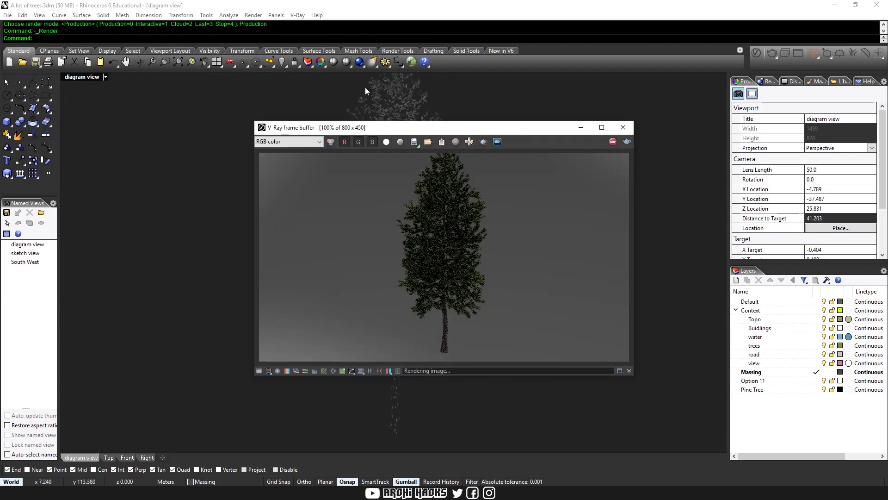
{"action": "left_click", "coordinate": [613, 142]}
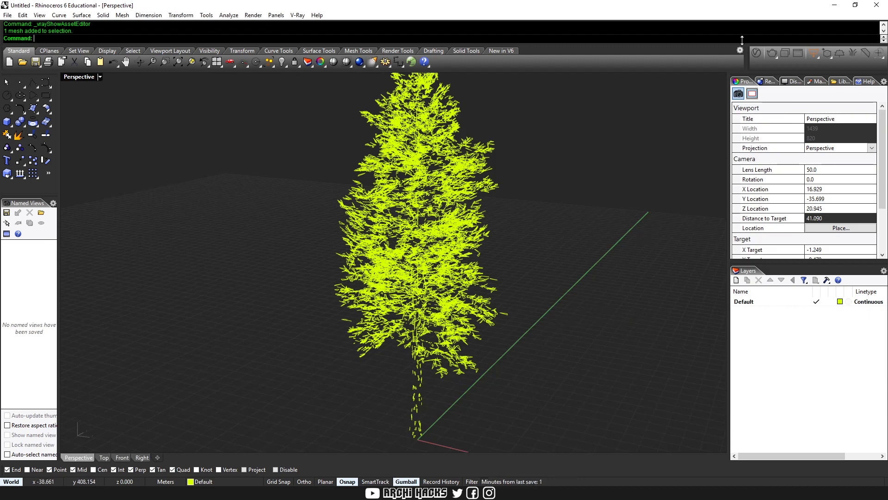
Reopen the last V-Ray render in the Untitled document, compare it with the A lot of trees render, and return to that file.
{"action": "left_click", "coordinate": [799, 54]}
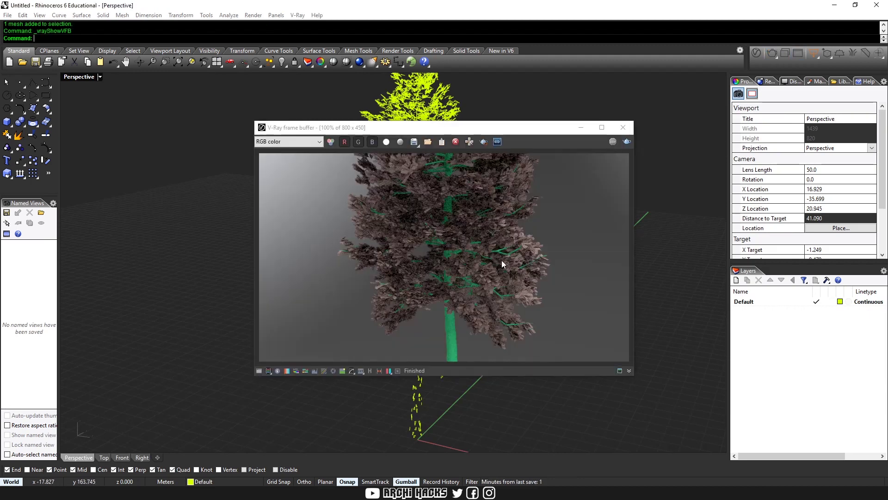
{"action": "key", "text": "alt+Tab"}
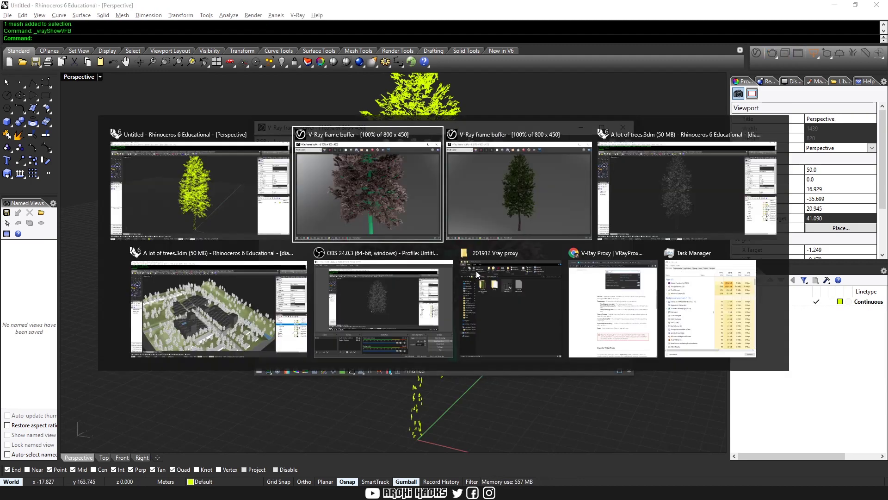
{"action": "key", "text": "alt+Tab"}
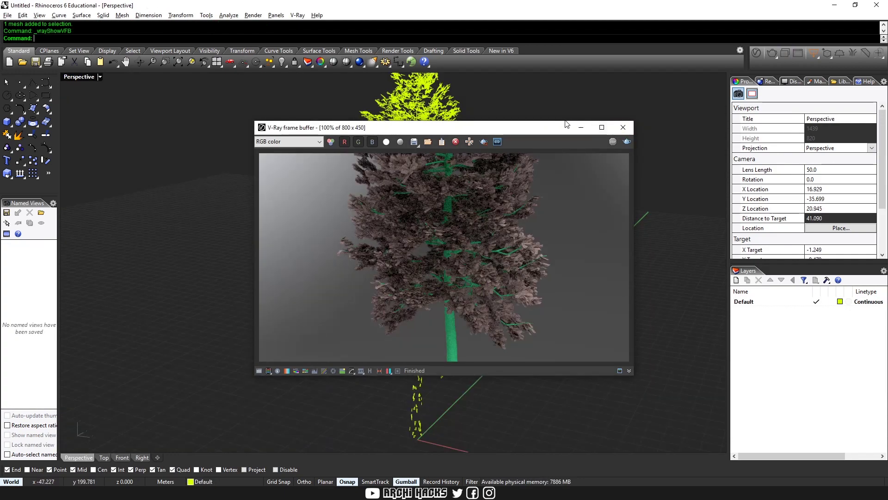
{"action": "left_click", "coordinate": [630, 126]}
{"action": "key", "text": "alt+Tab"}
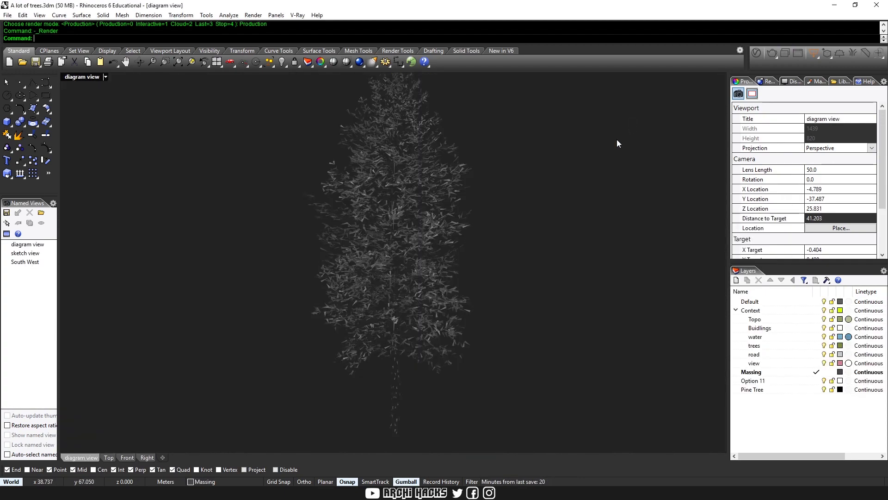
Save the proxy material A lot of trees Material#1 as a V-Ray material file named sdakd, then close the Asset Editor.
{"action": "left_click", "coordinate": [459, 284]}
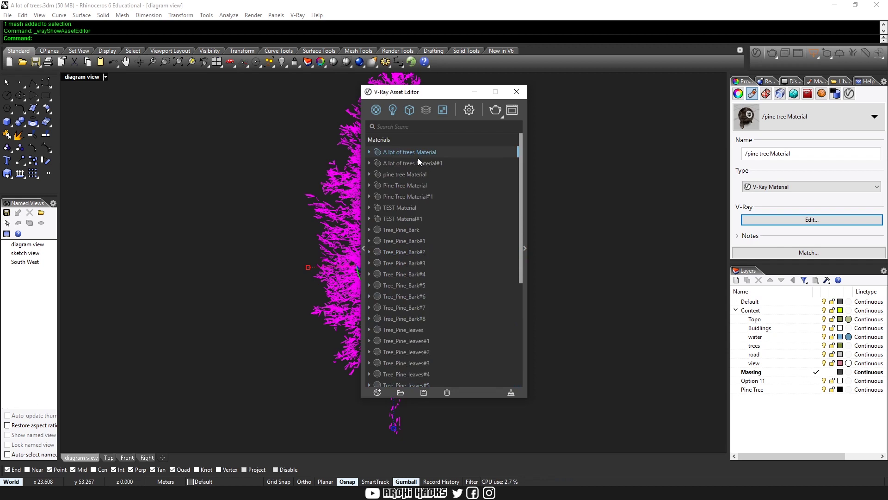
{"action": "right_click", "coordinate": [418, 162]}
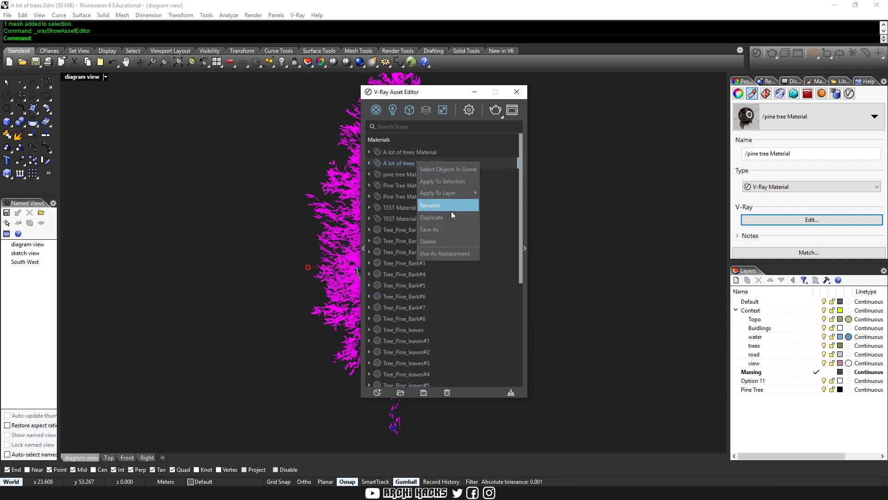
{"action": "left_click", "coordinate": [437, 230]}
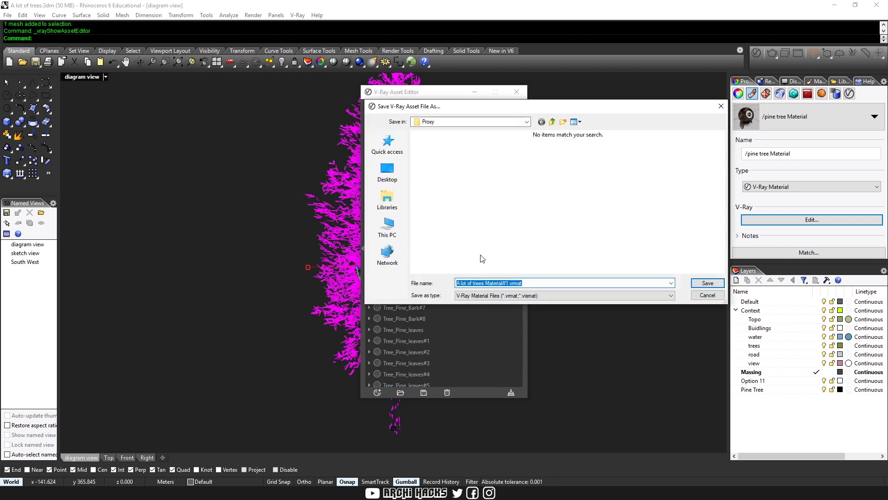
{"action": "type", "text": "sdasd"}
{"action": "key", "text": "Return"}
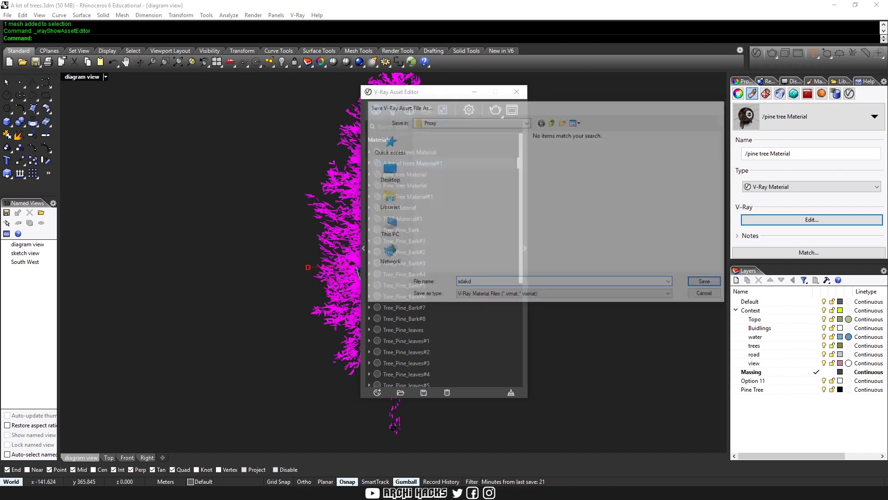
{"action": "left_click", "coordinate": [511, 91]}
{"action": "left_click", "coordinate": [511, 95]}
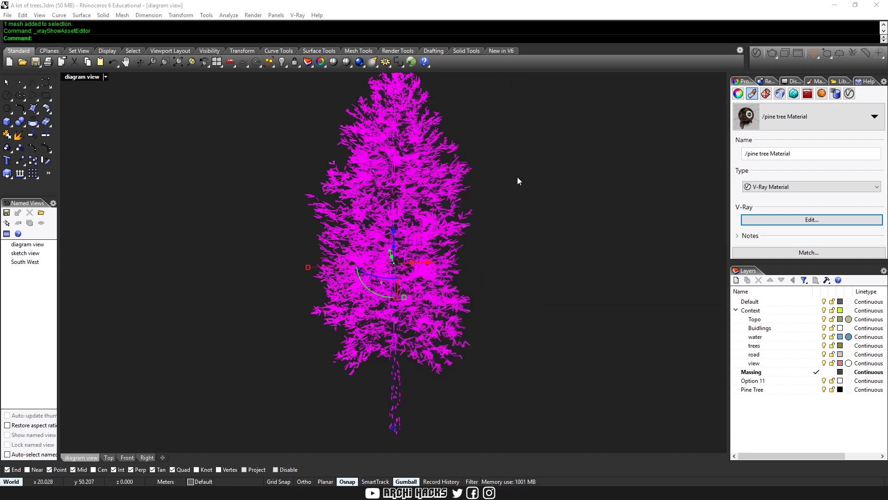
Export the selected pine tree proxy to the Proxy folder as the Rhino 6 model pine tree export.3dm.
{"action": "left_click", "coordinate": [424, 4]}
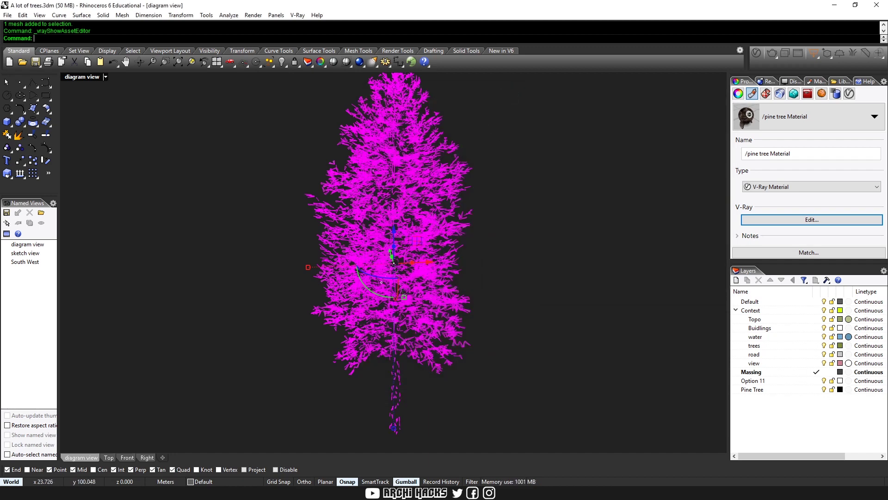
{"action": "type", "text": "Export"}
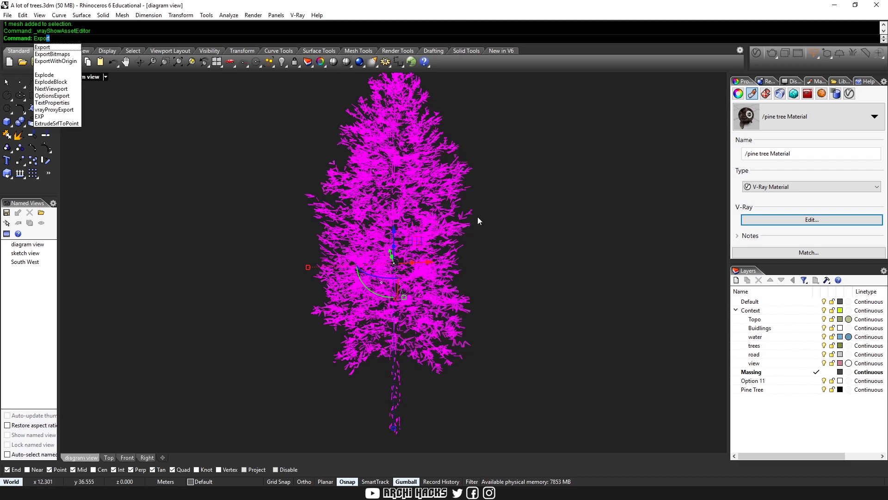
{"action": "key", "text": "Return"}
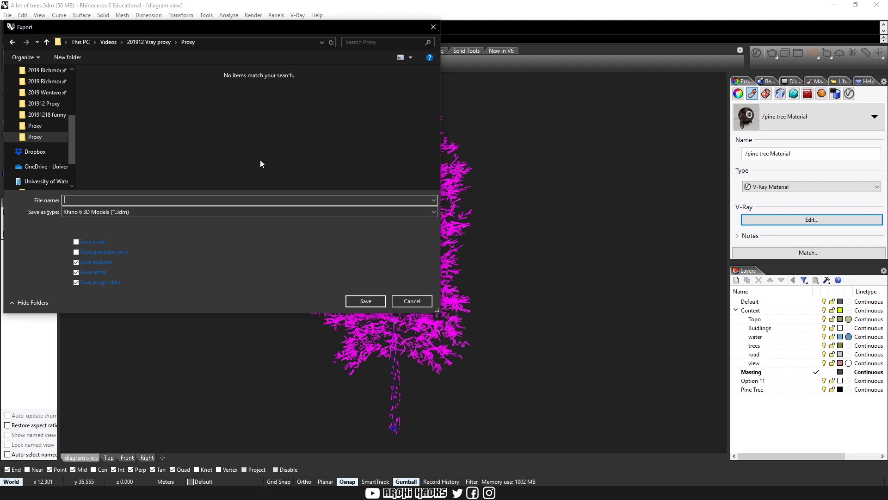
{"action": "type", "text": "pine tree"}
{"action": "key", "text": "BackSpace"}
{"action": "type", "text": "porxy"}
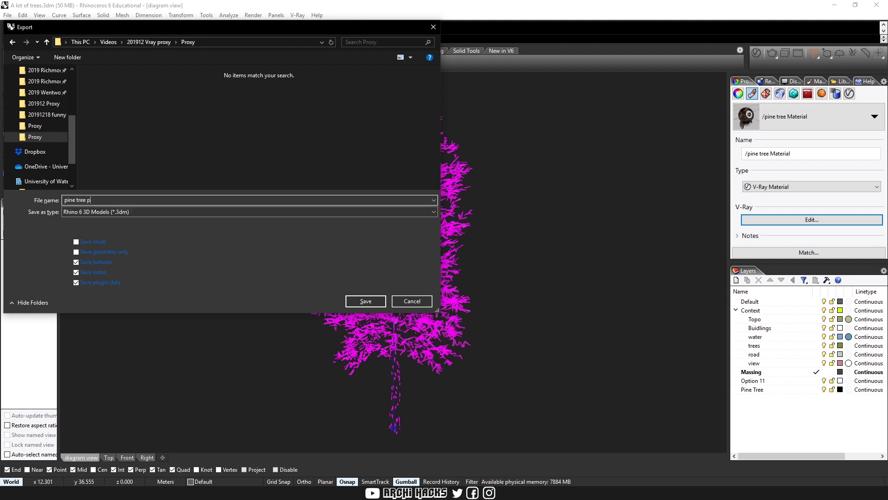
{"action": "key", "text": "BackSpace"}
{"action": "key", "text": "BackSpace"}
{"action": "type", "text": "rix"}
{"action": "key", "text": "BackSpace"}
{"action": "key", "text": "BackSpace"}
{"action": "key", "text": "BackSpace"}
{"action": "key", "text": "BackSpace"}
{"action": "type", "text": "proxy"}
{"action": "key", "text": "Return"}
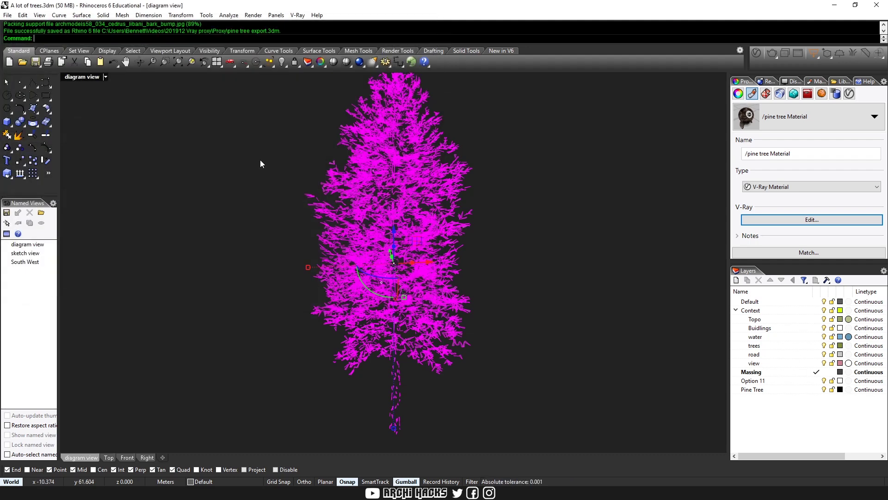
Deselect the tree and open the exported file pine tree export.3dm from the Proxy folder.
{"action": "left_click", "coordinate": [260, 160]}
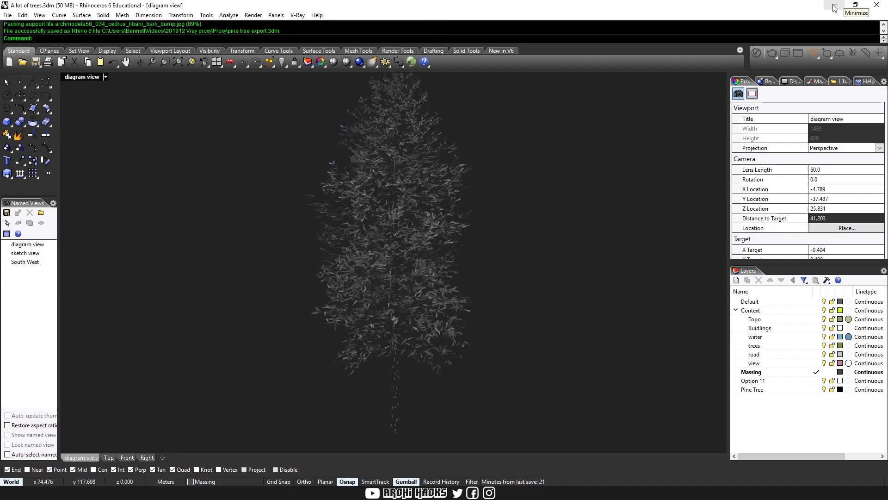
{"action": "left_click", "coordinate": [26, 492]}
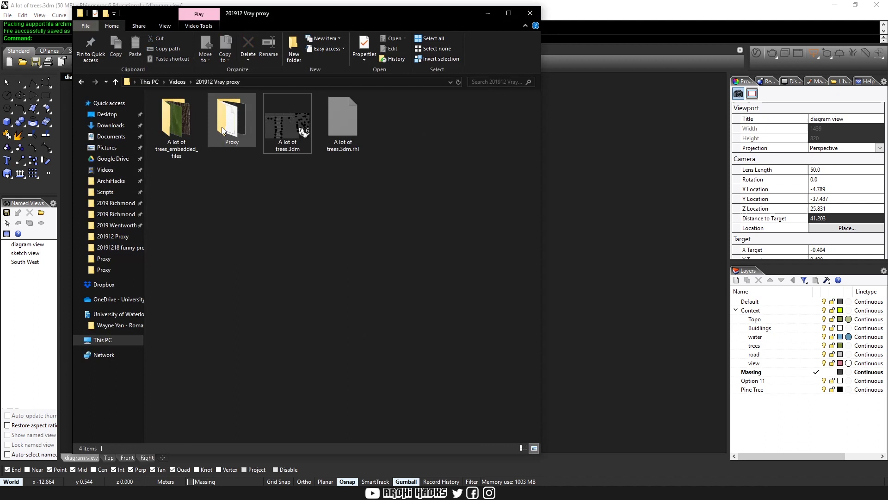
{"action": "double_click", "coordinate": [221, 127]}
{"action": "left_click", "coordinate": [180, 137]}
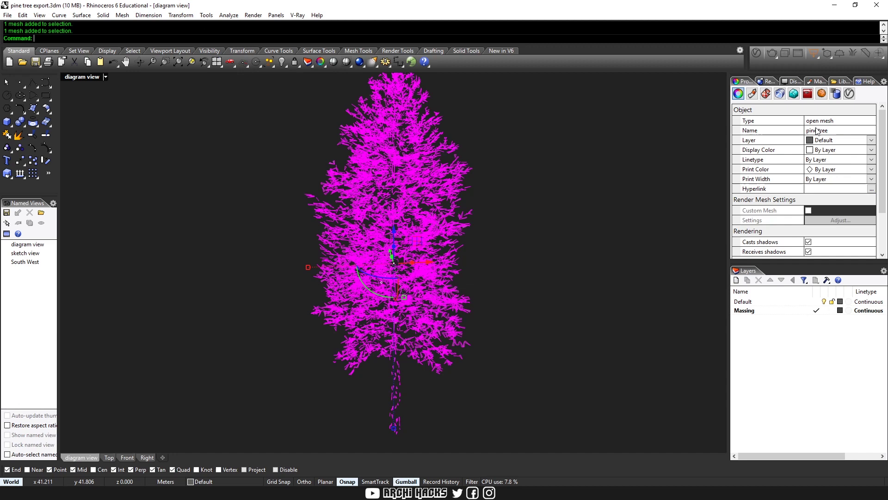
Check the material assigned to the pine tree proxy in the exported file, then deselect the tree.
{"action": "left_click", "coordinate": [752, 94]}
{"action": "left_click", "coordinate": [503, 241]}
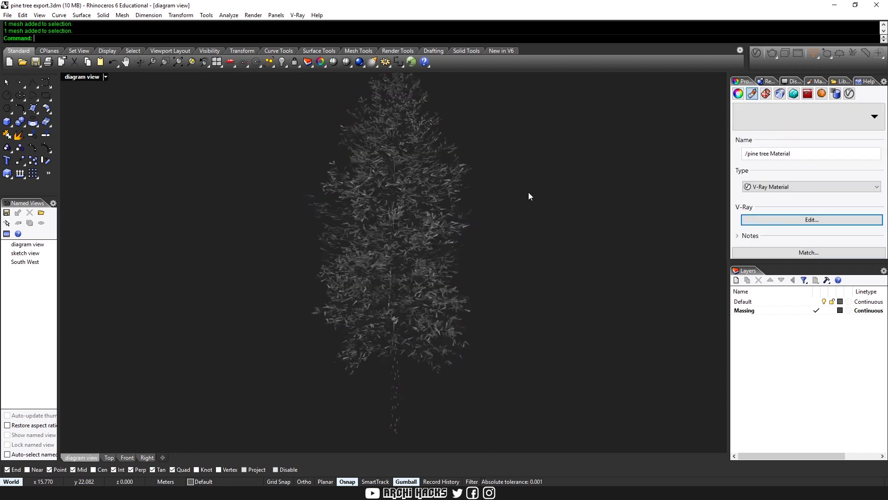
{"action": "left_click_drag", "start_coordinate": [529, 193], "coordinate": [268, 310]}
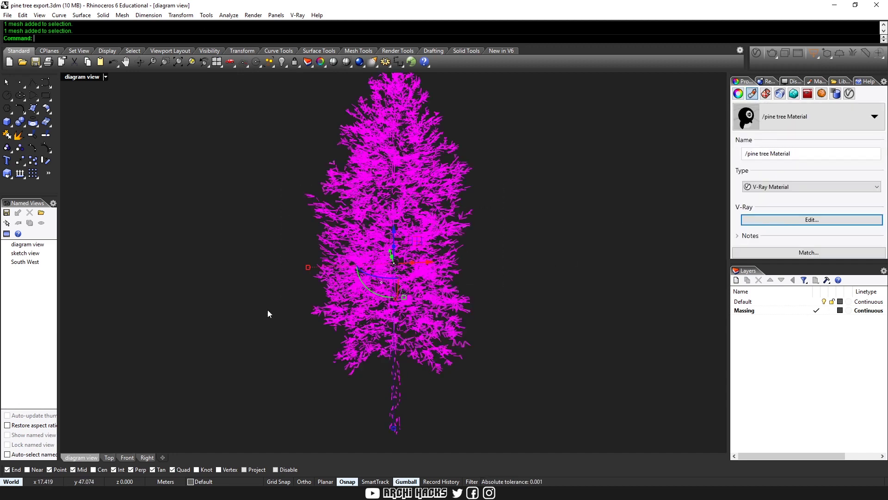
{"action": "left_click", "coordinate": [604, 241]}
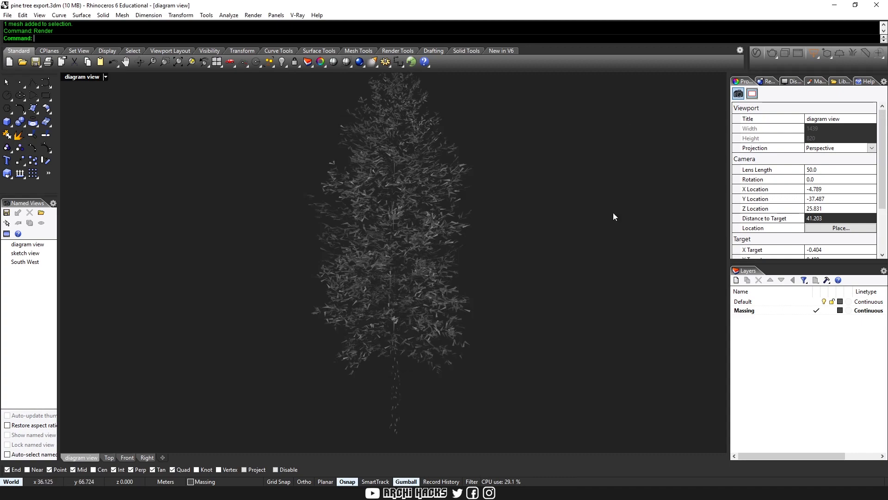
Select the pine tree proxy in the exported file and copy it to the clipboard.
{"action": "right_click_drag", "start_coordinate": [411, 305], "coordinate": [484, 326]}
{"action": "left_click_drag", "start_coordinate": [485, 326], "coordinate": [233, 370]}
{"action": "key", "text": "ctrl+c"}
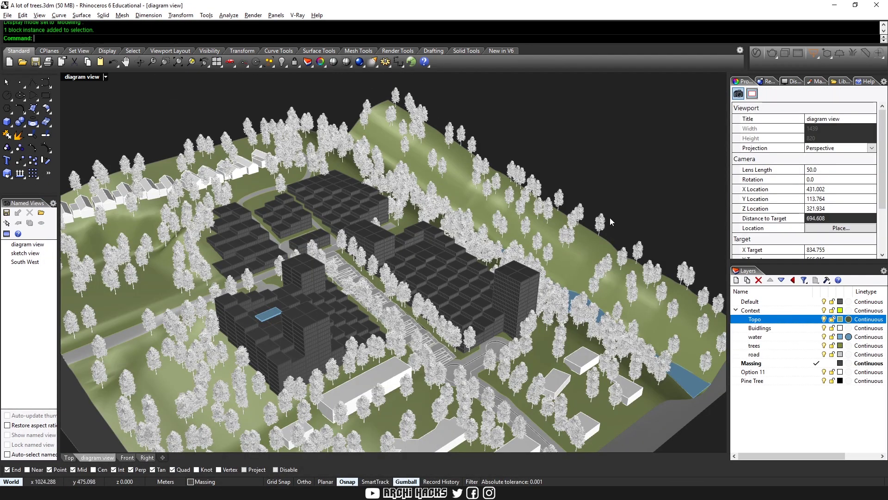
Open the block tree 2 for editing from a single tree at the edge of the A lot of trees site slope.
{"action": "left_click", "coordinate": [601, 223]}
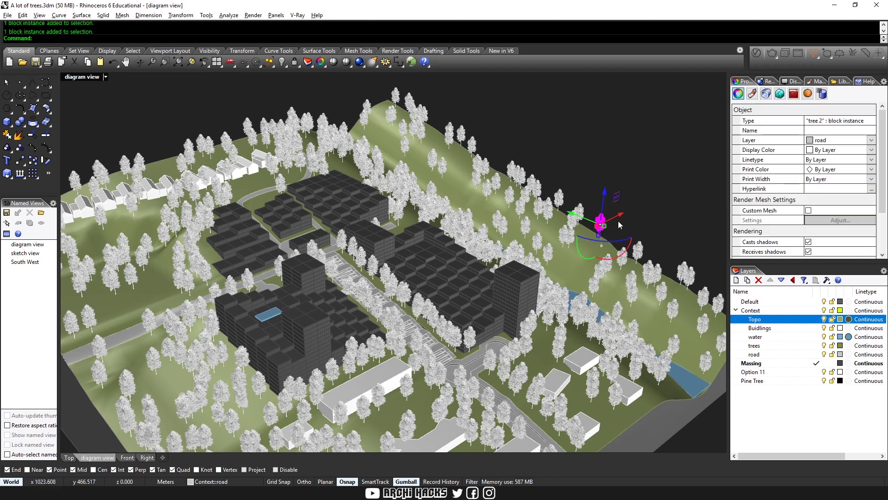
{"action": "type", "text": "zs"}
{"action": "key", "text": "Return"}
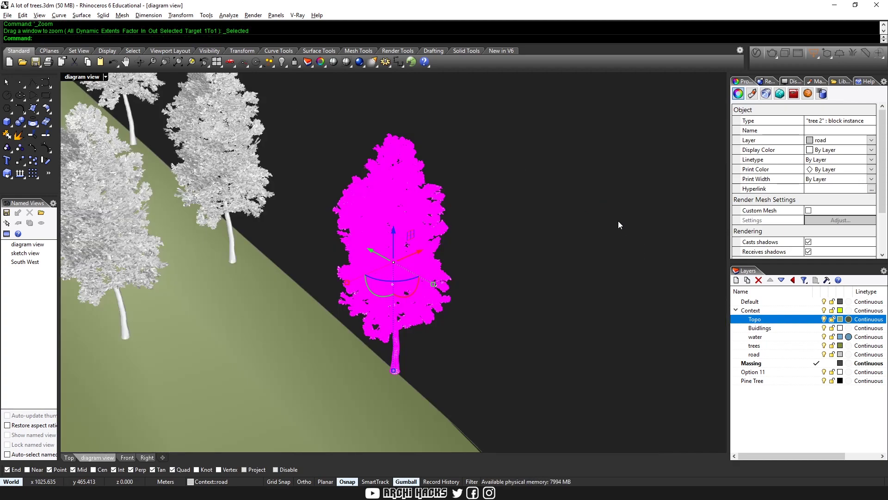
{"action": "double_click", "coordinate": [401, 168]}
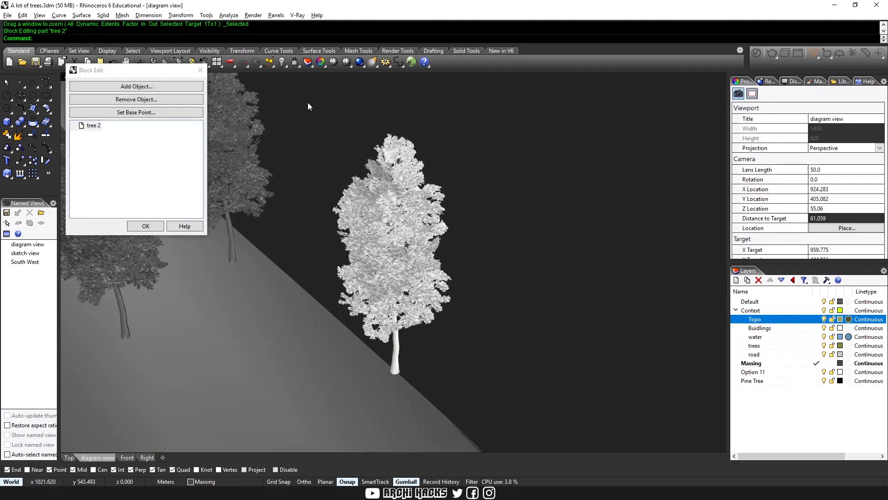
{"action": "left_click_drag", "start_coordinate": [310, 99], "coordinate": [534, 401]}
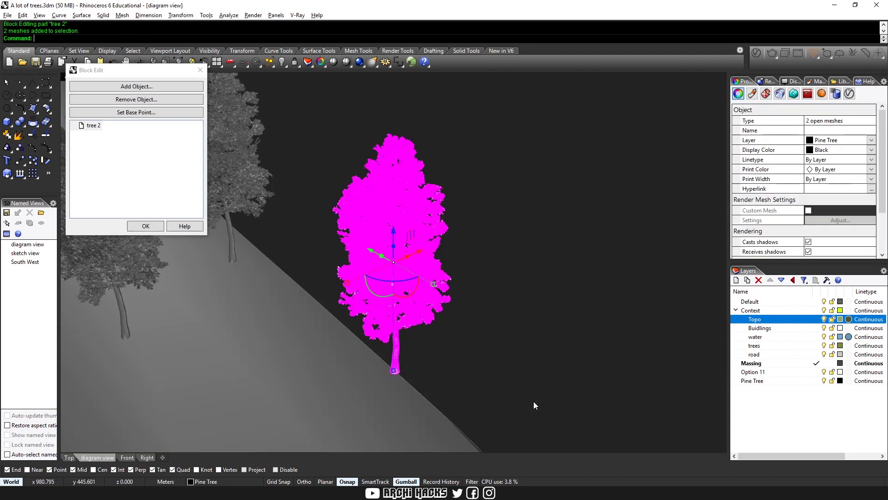
{"action": "key", "text": "Delete"}
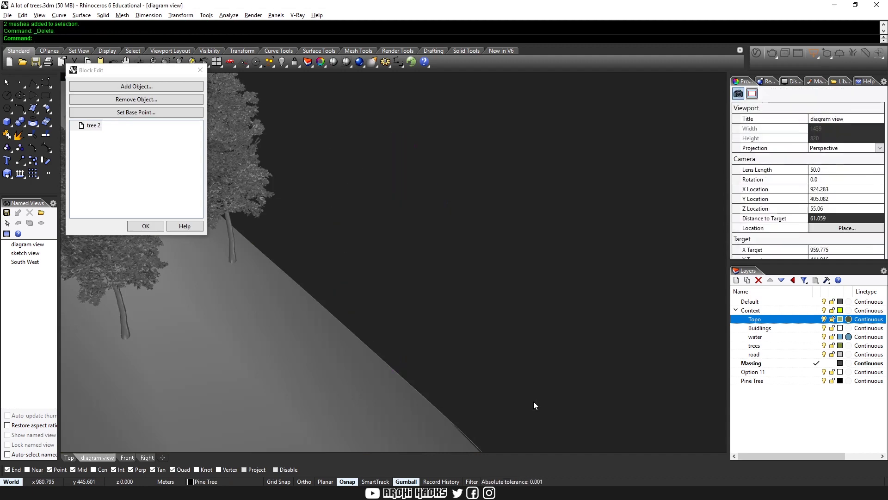
{"action": "key", "text": "ctrl+z"}
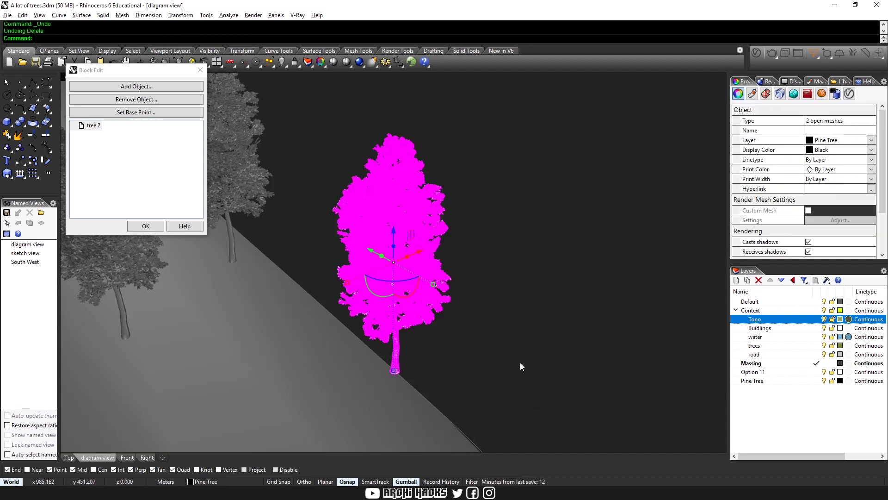
Deselect the original tree meshes and paste the copied pine tree proxy into the tree 2 block.
{"action": "left_click", "coordinate": [521, 363]}
{"action": "key", "text": "ctrl+v"}
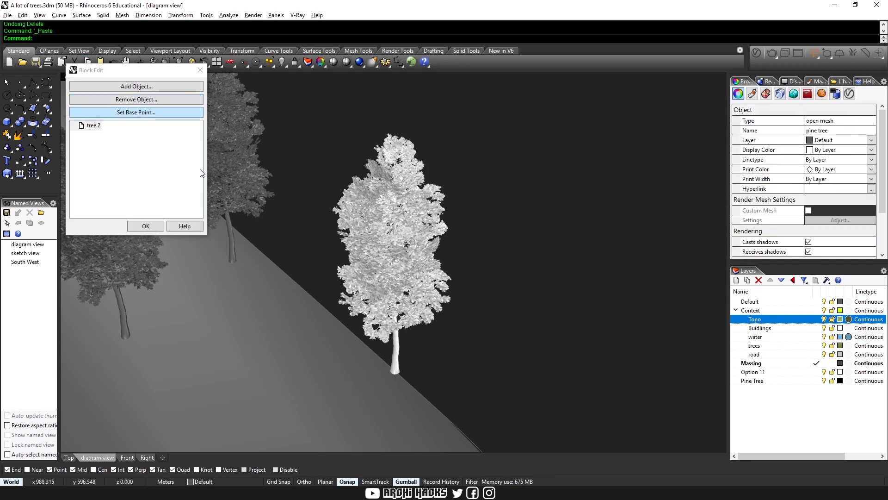
{"action": "type", "text": "zs"}
{"action": "key", "text": "Return"}
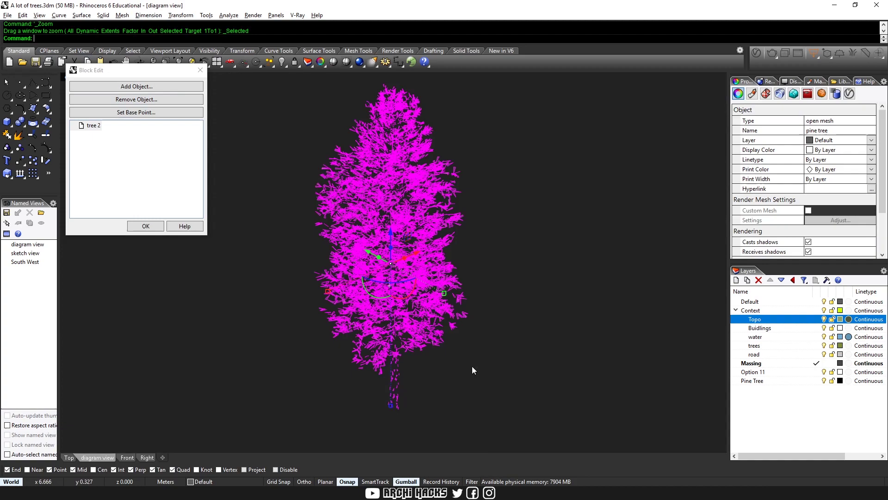
Move the pasted proxy from the base of its trunk to a mesh vertex at the base of the original tree's trunk.
{"action": "type", "text": "m"}
{"action": "key", "text": "Return"}
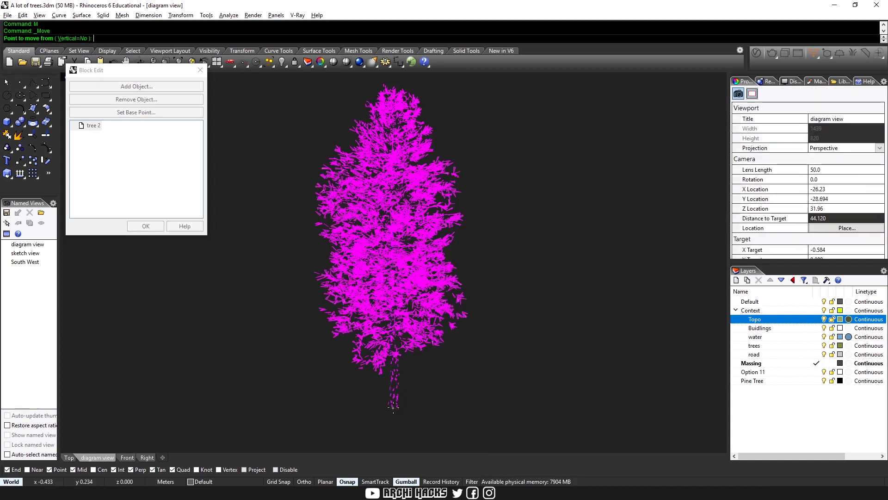
{"action": "left_click", "coordinate": [393, 407]}
{"action": "key", "text": "Home"}
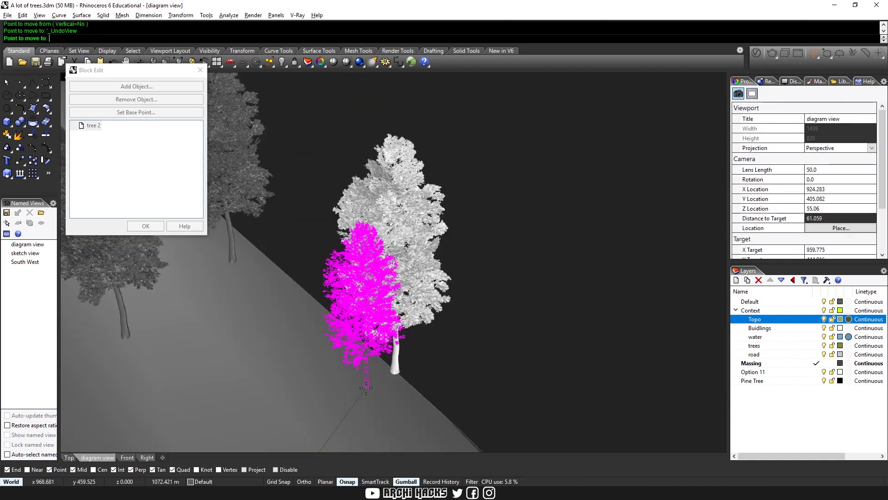
{"action": "type", "text": "vertex"}
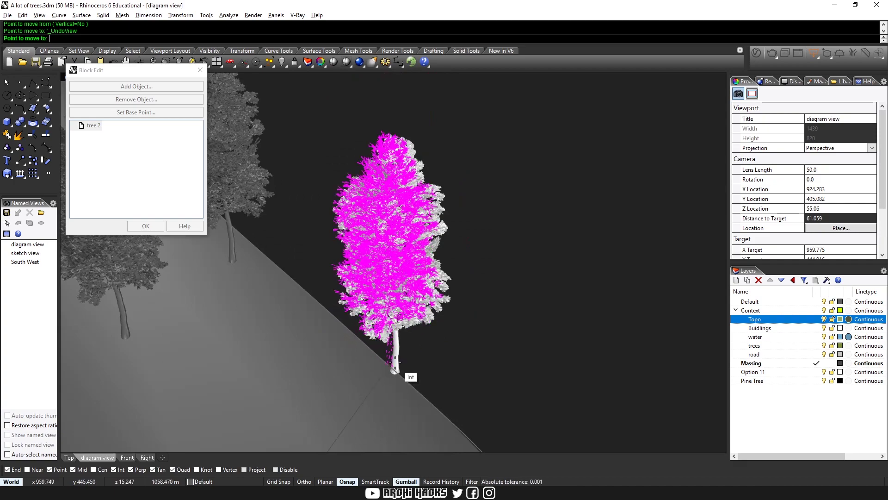
{"action": "key", "text": "Return"}
{"action": "scroll", "coordinate": [395, 370], "scroll_direction": "up", "scroll_amount": 5}
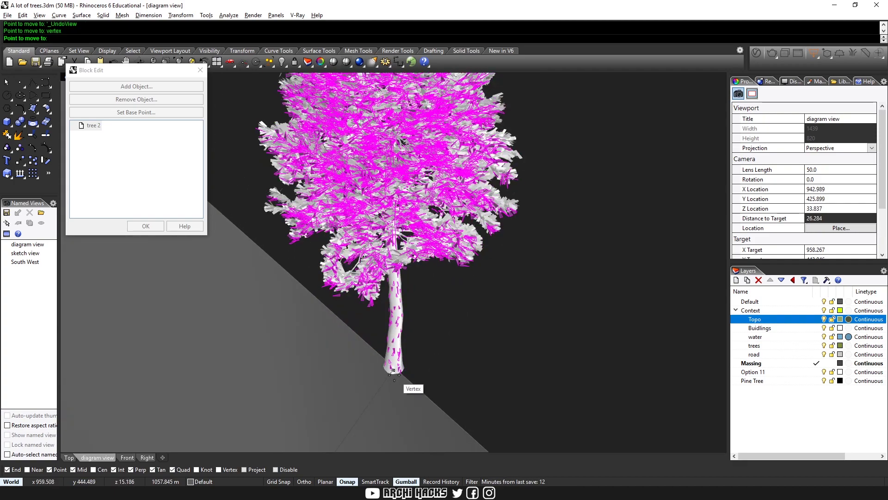
{"action": "left_click", "coordinate": [394, 370]}
{"action": "scroll", "coordinate": [540, 323], "scroll_direction": "down", "scroll_amount": 5}
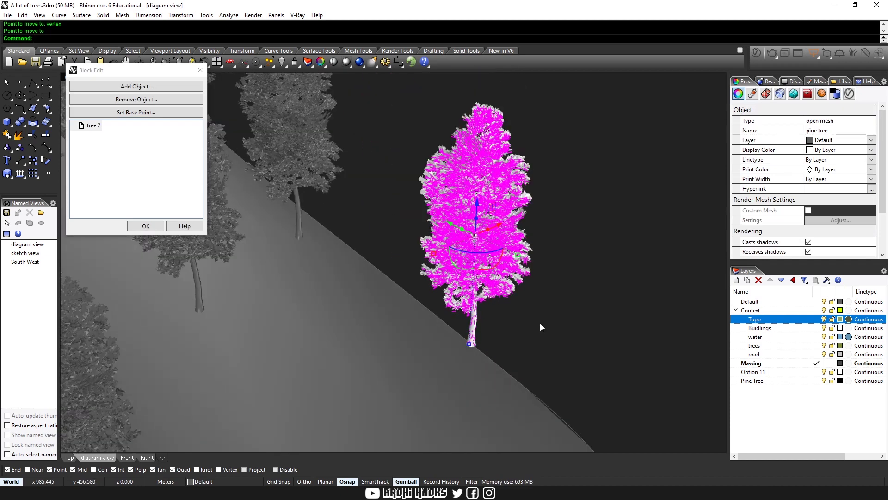
Invert the selection to the two original tree meshes, delete them, and finish editing the tree 2 block.
{"action": "key", "text": "ctrl+i"}
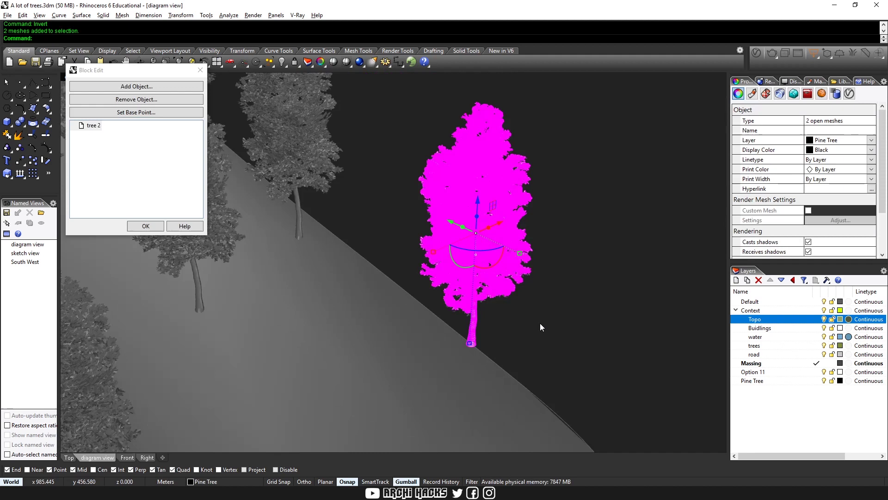
{"action": "key", "text": "Delete"}
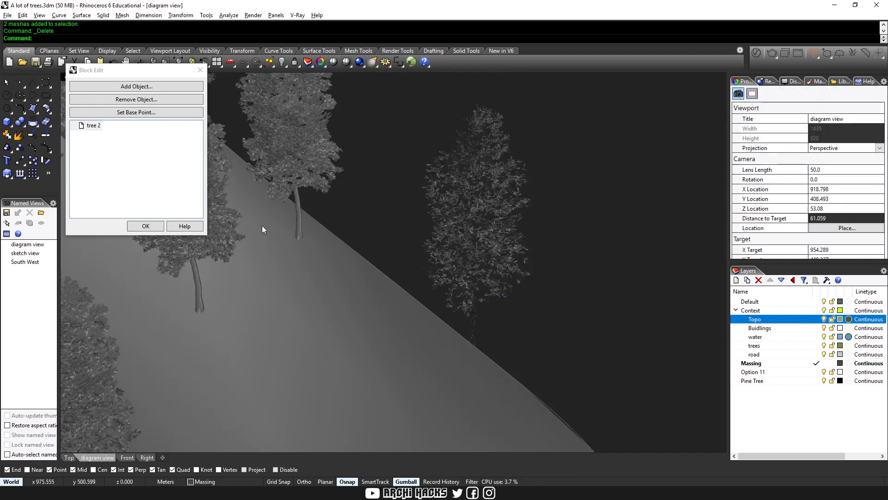
{"action": "left_click", "coordinate": [145, 226]}
Check another tree 2 block instance and examine the proxy trees across the whole site model.
{"action": "left_click", "coordinate": [274, 193]}
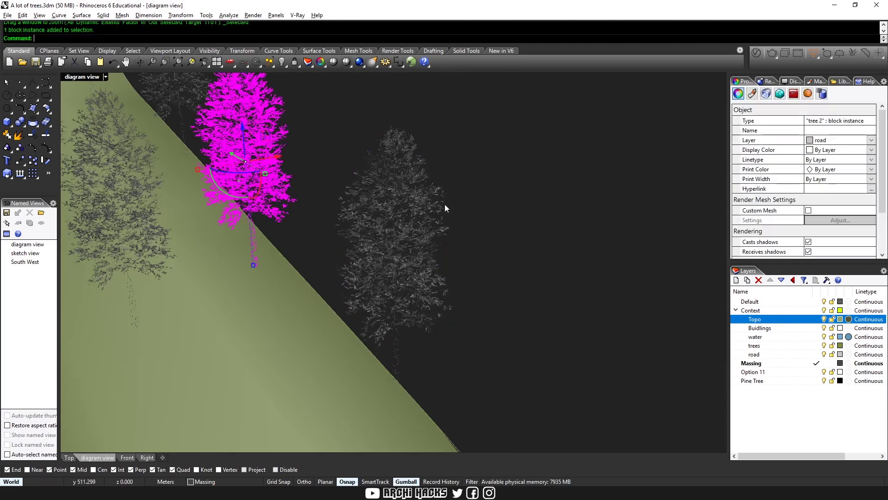
{"action": "scroll", "coordinate": [453, 204], "scroll_direction": "down", "scroll_amount": 3}
{"action": "right_click_drag", "start_coordinate": [454, 203], "coordinate": [543, 204]}
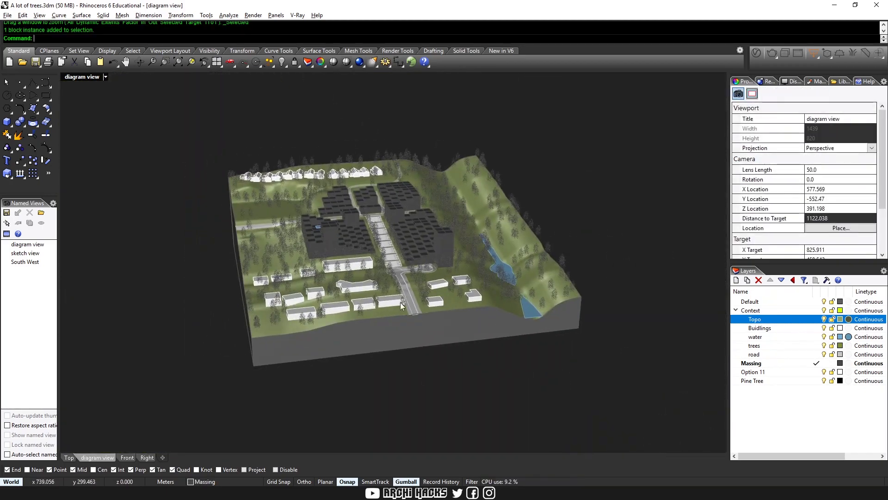
{"action": "scroll", "coordinate": [376, 282], "scroll_direction": "up", "scroll_amount": 5}
{"action": "right_click_drag", "start_coordinate": [377, 282], "coordinate": [437, 298]}
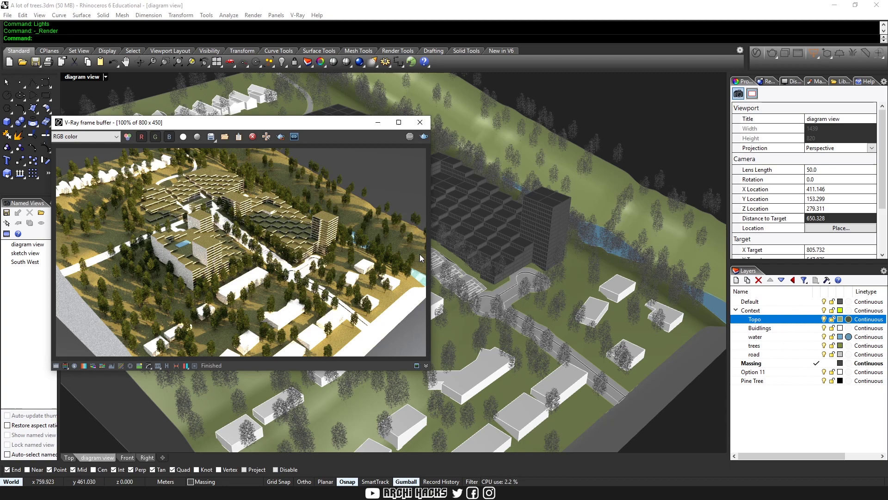
Switch to the 3D People Entourage Figures product page and view the pack's Rhino file with its mesh, proxy and block figures.
{"action": "key", "text": "alt+Tab"}
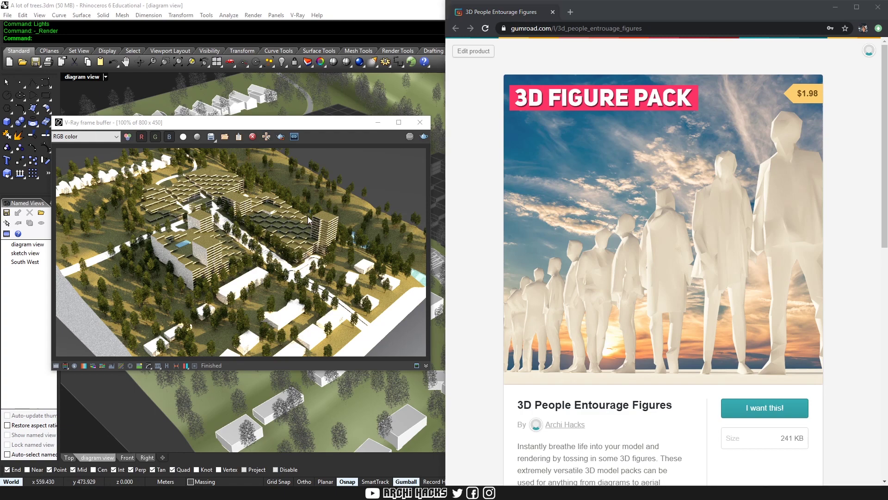
{"action": "key", "text": "alt+Tab"}
{"action": "left_click", "coordinate": [635, 180]}
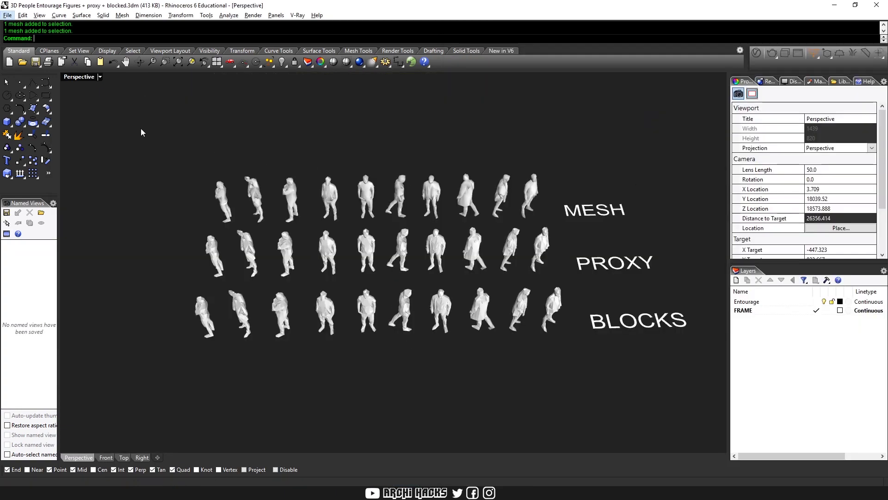
{"action": "left_click_drag", "start_coordinate": [183, 141], "coordinate": [236, 347]}
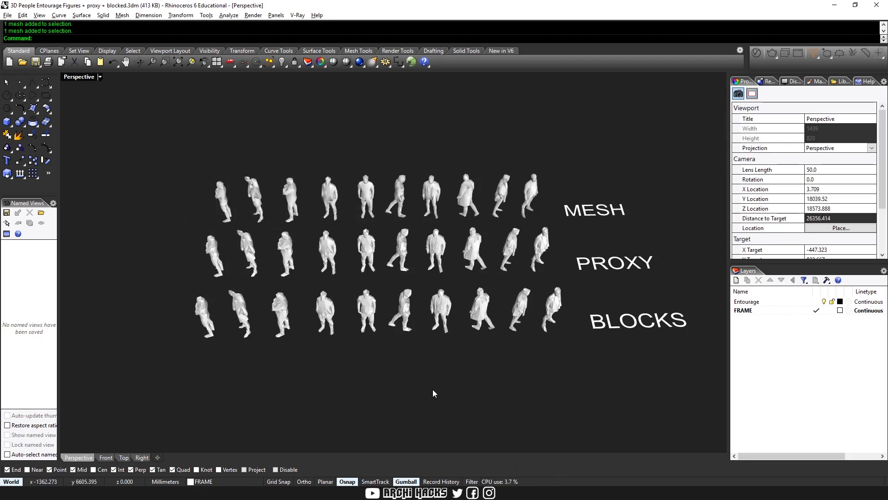